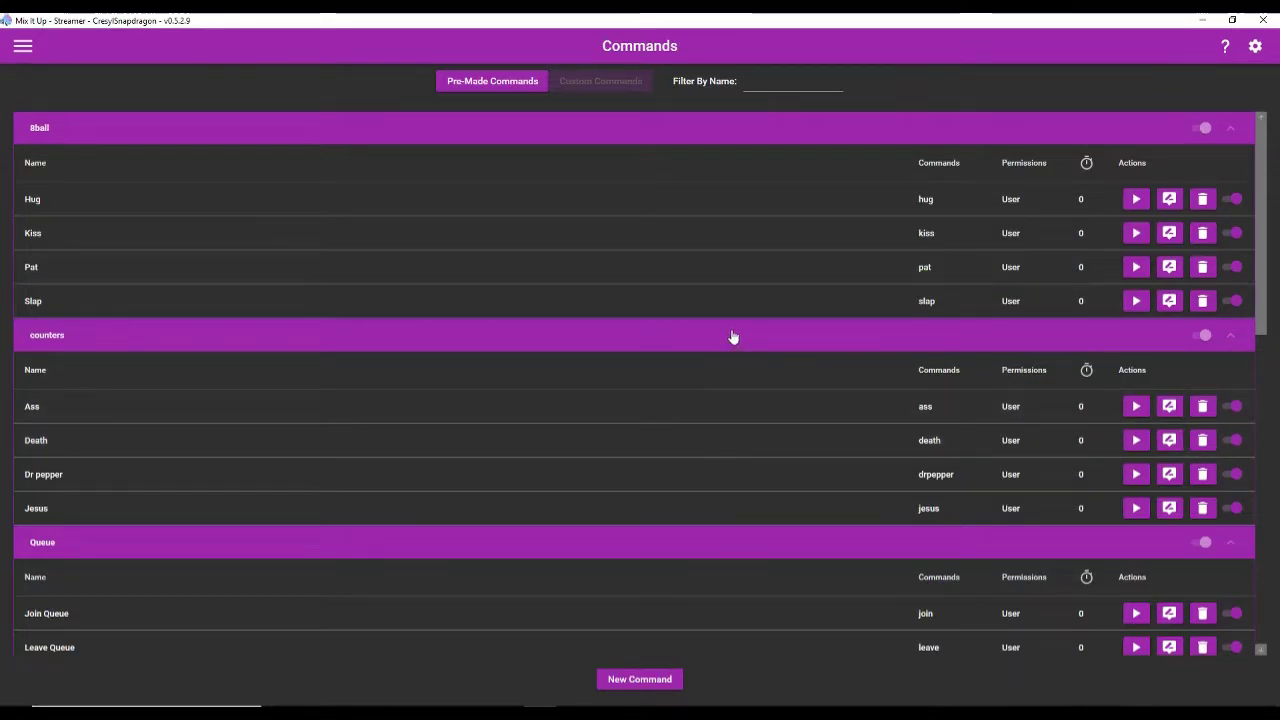
# Open the Commands page and review the pre-made commands and all the groups of custom commands
pyautogui.click(23, 45)
pyautogui.click(58, 140)
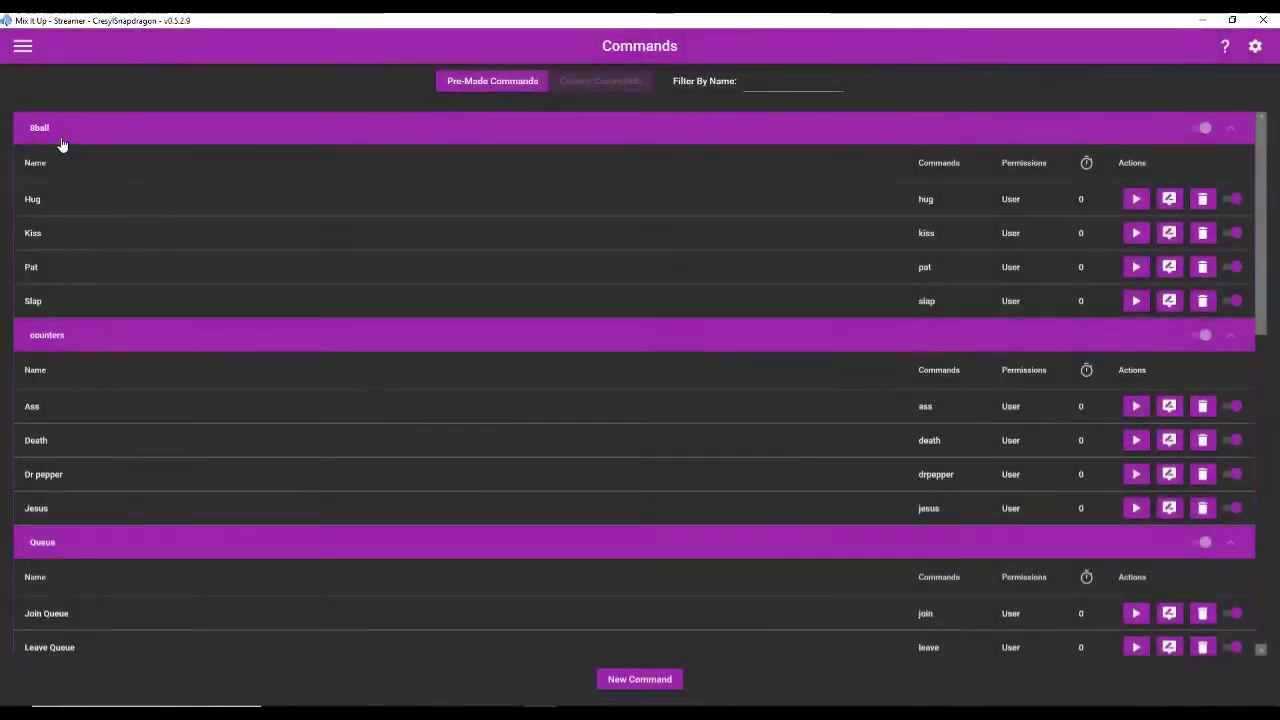
pyautogui.click(488, 78)
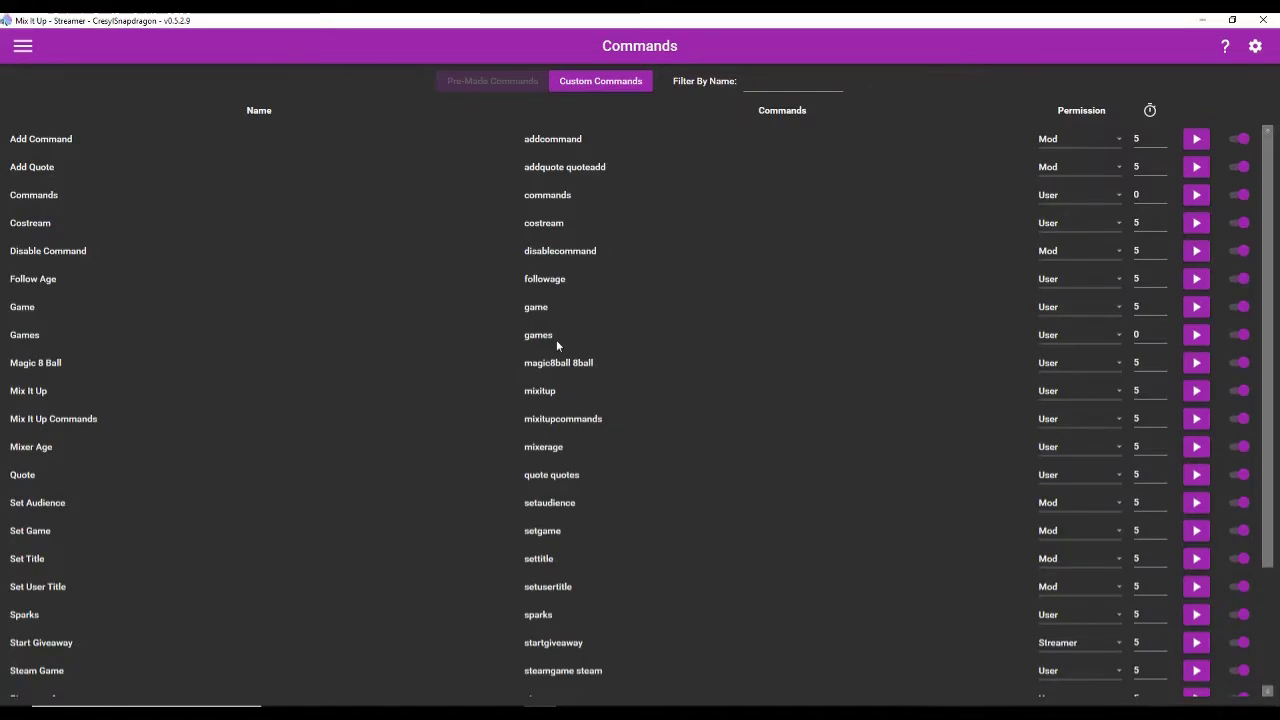
pyautogui.click(588, 85)
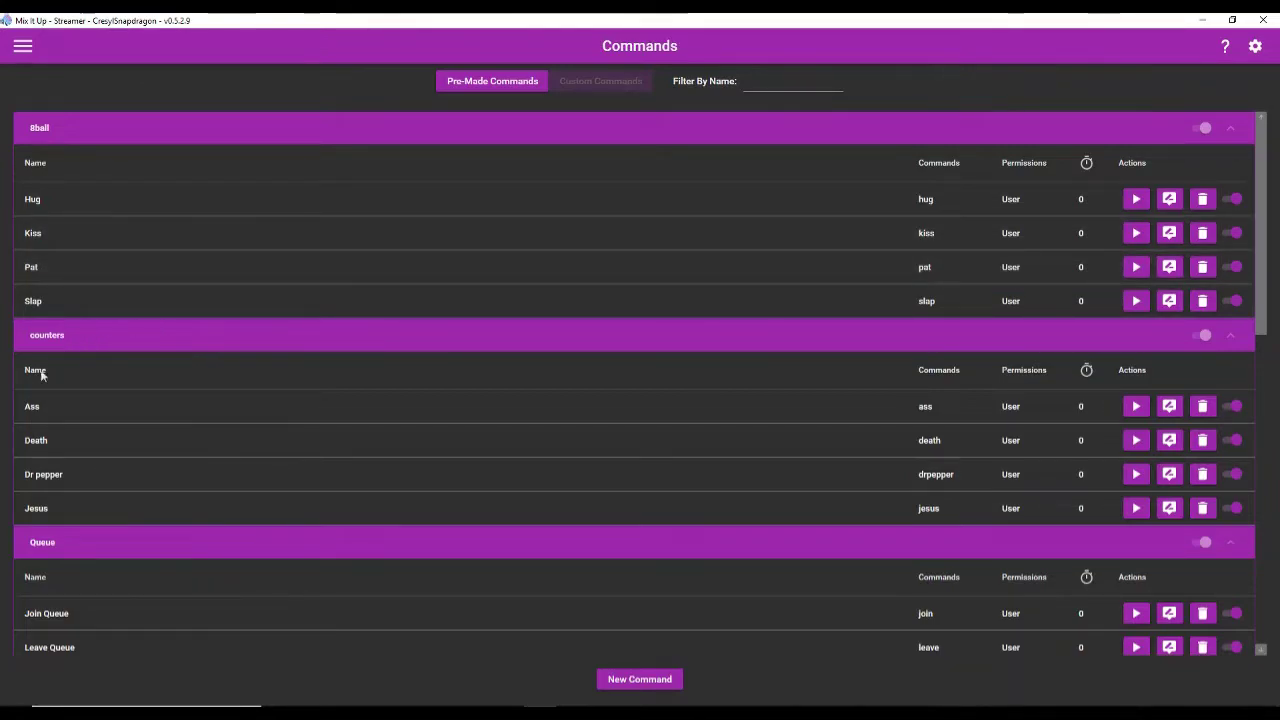
pyautogui.scroll(-2, 216, 456)
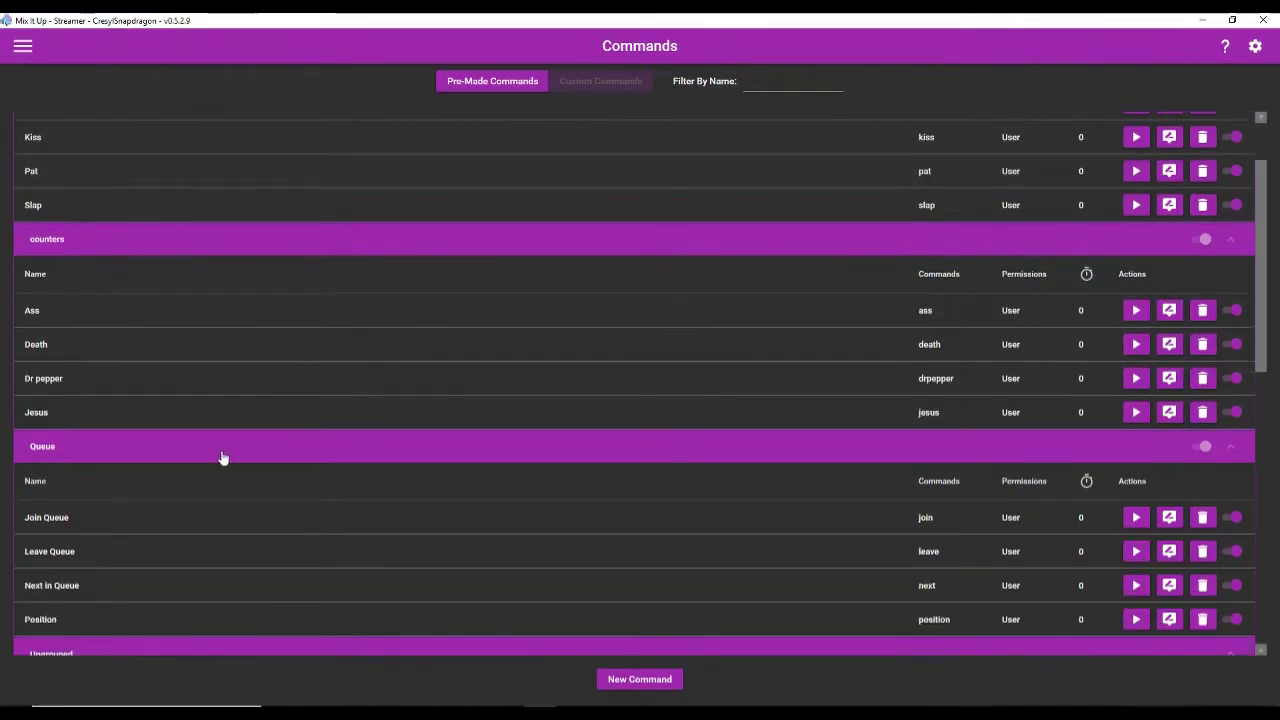
pyautogui.scroll(-4, 221, 449)
pyautogui.scroll(-5, 200, 405)
pyautogui.scroll(-1, 198, 380)
pyautogui.scroll(-2, 310, 400)
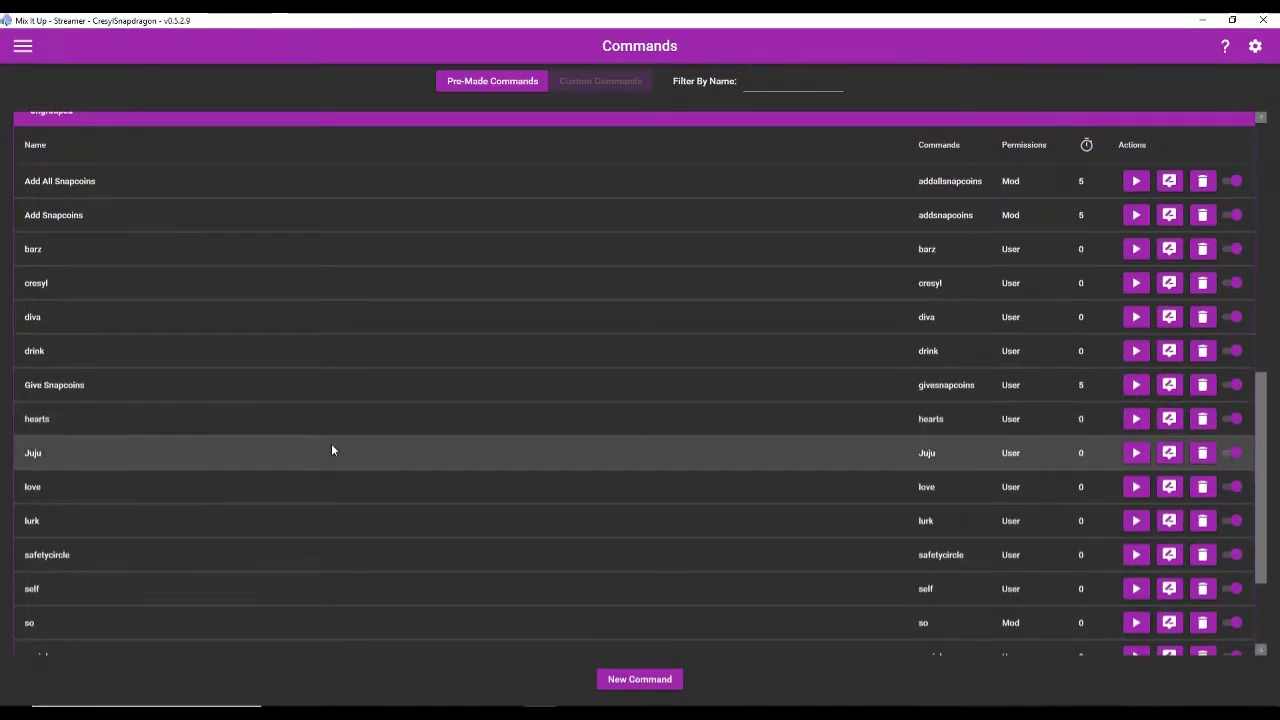
pyautogui.scroll(-4, 450, 530)
# Create a new basic chat command that Mods can run, with a cooldown of 0 and the trigger "smite"
pyautogui.click(648, 682)
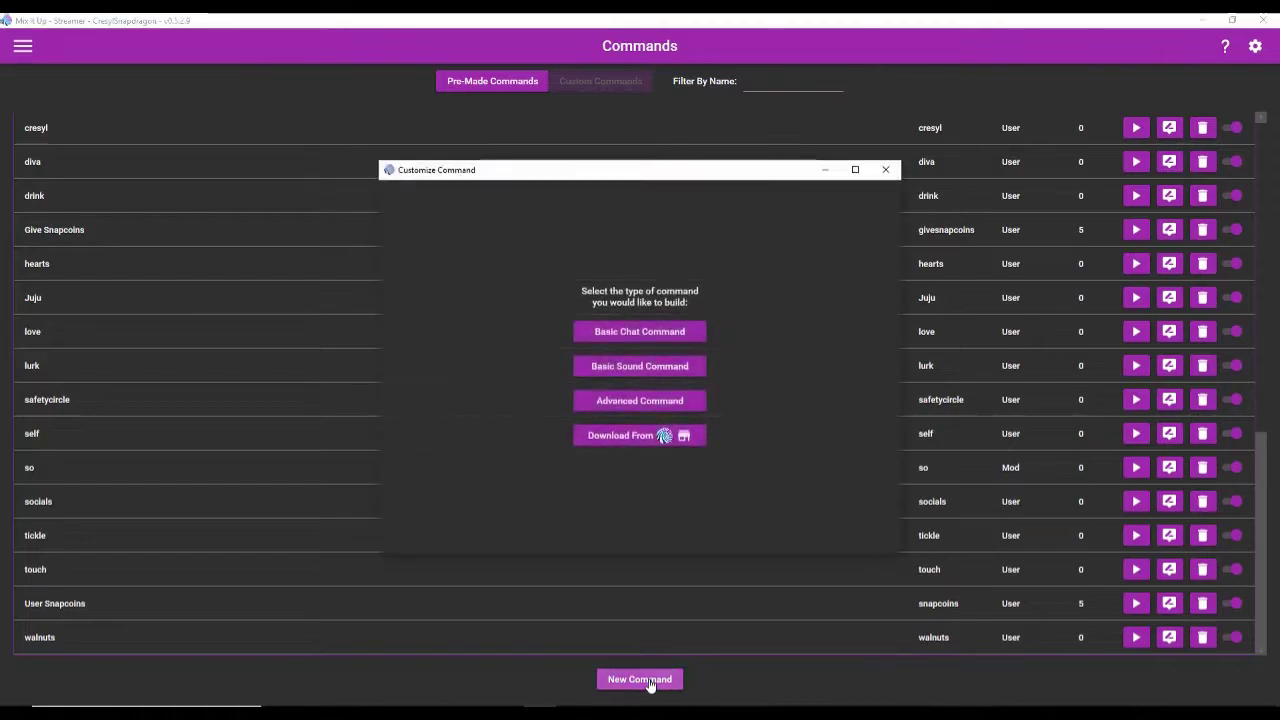
pyautogui.click(627, 338)
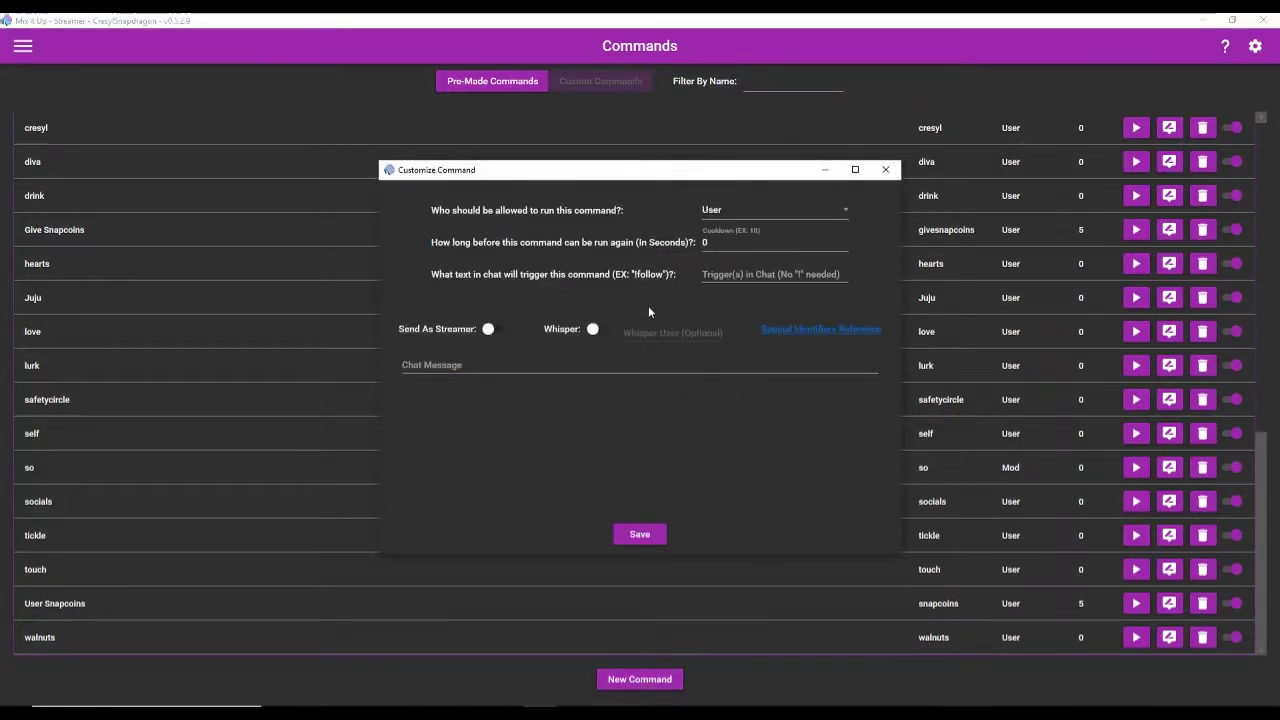
pyautogui.click(728, 212)
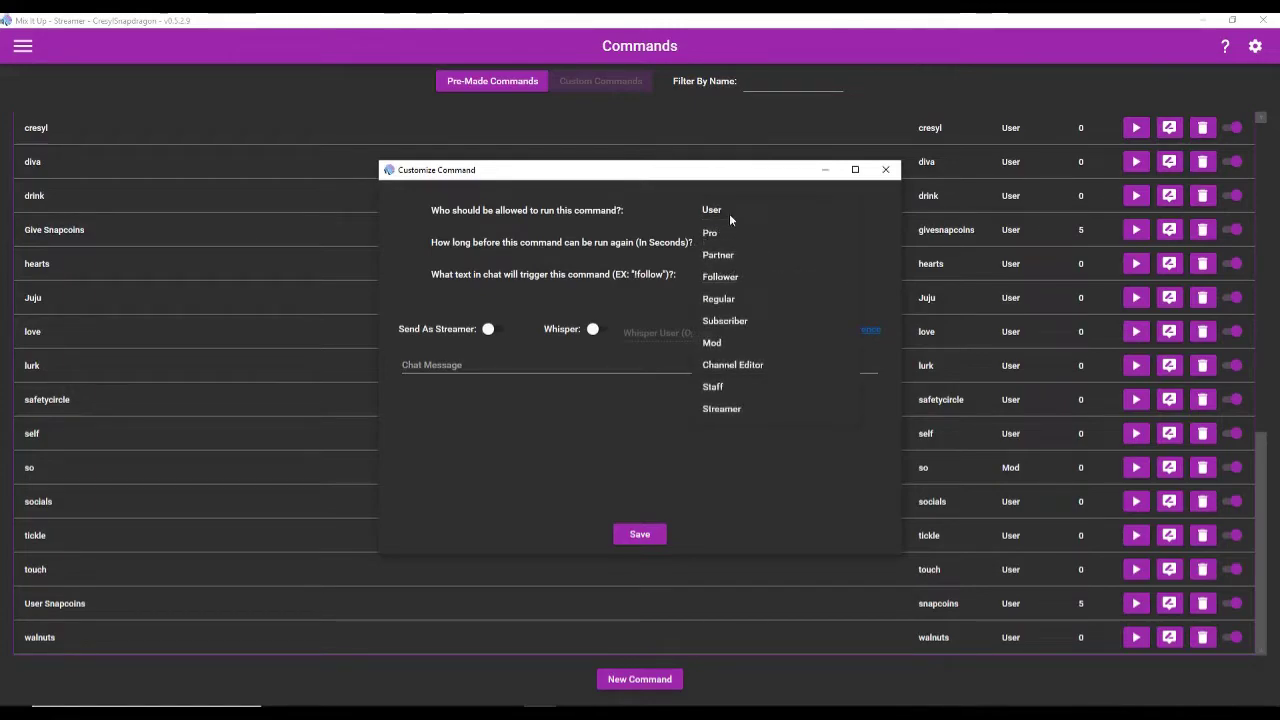
pyautogui.click(720, 341)
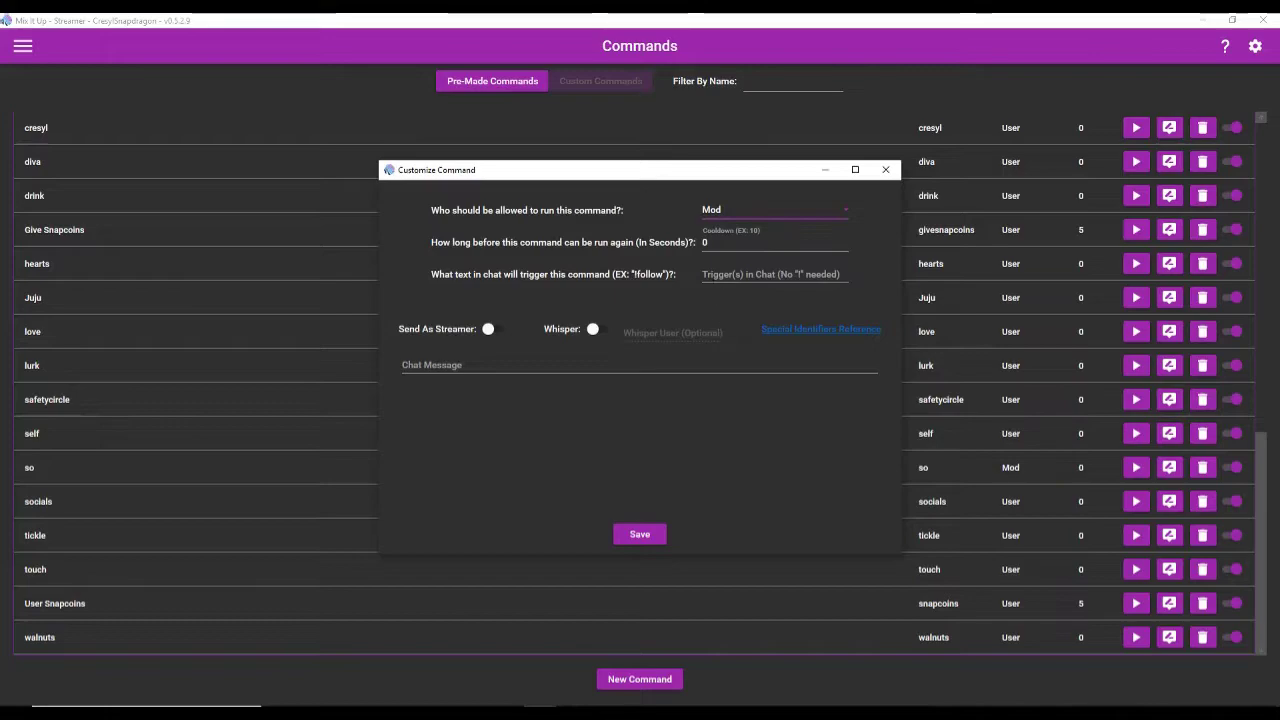
pyautogui.click(716, 243)
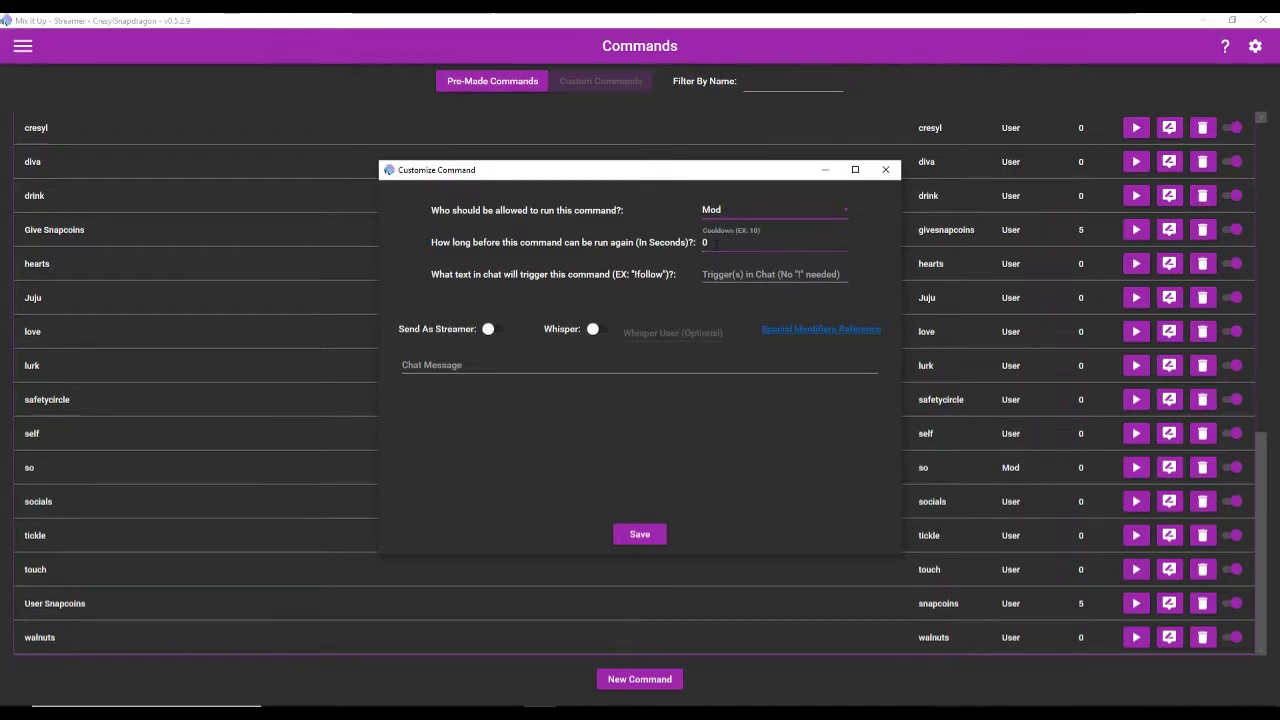
pyautogui.click(720, 268)
pyautogui.write('smite')
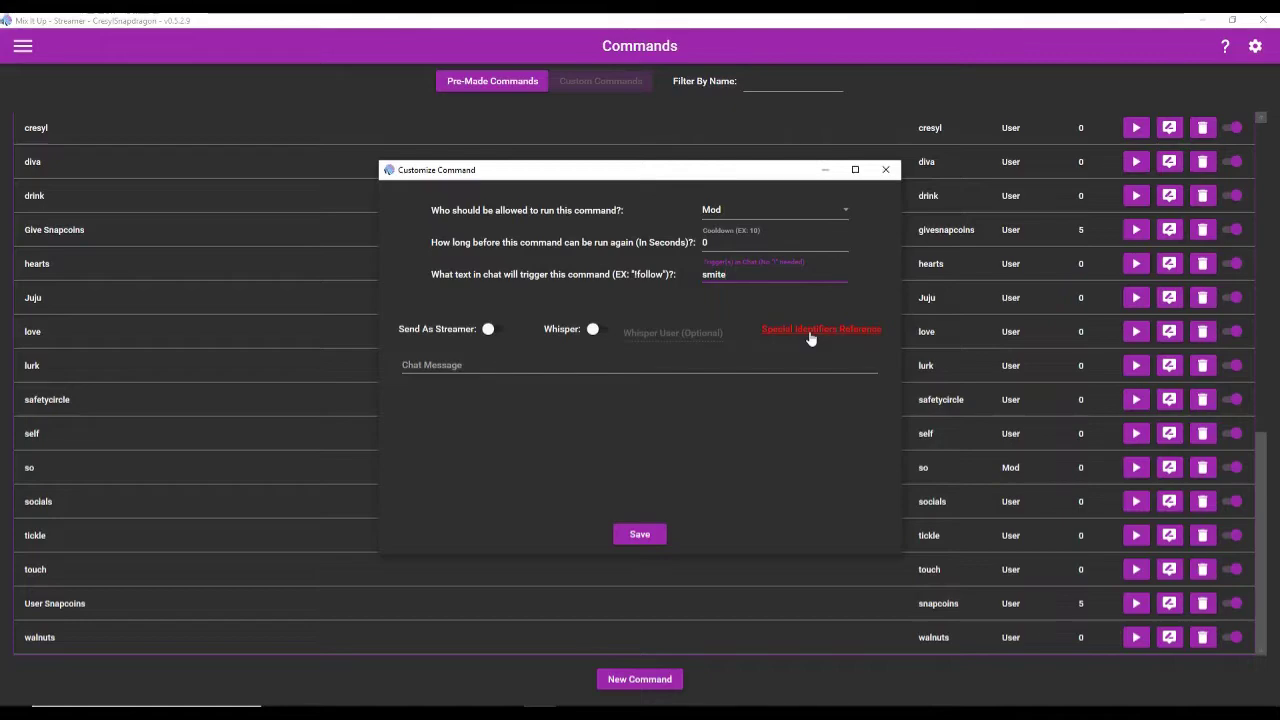
# Write the chat message "@$targetusername has been smited by @$username using the God's wrath." and save the command
pyautogui.click(650, 365)
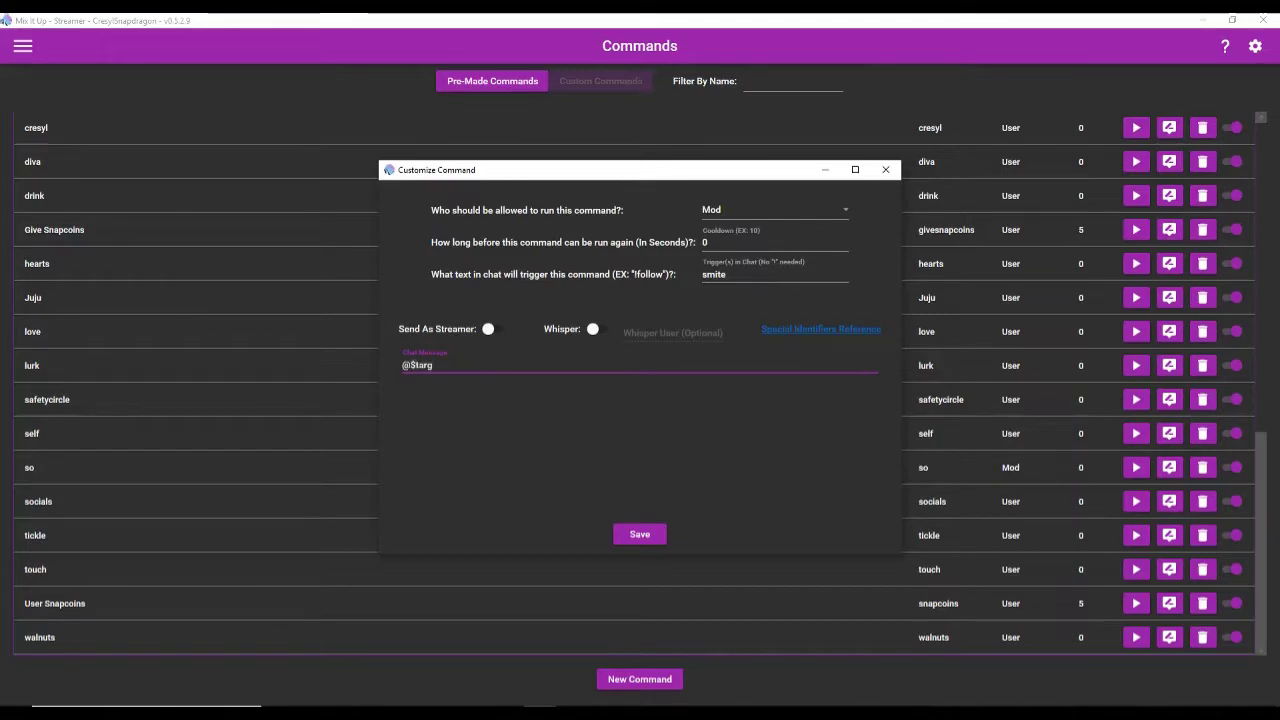
pyautogui.write('rname')
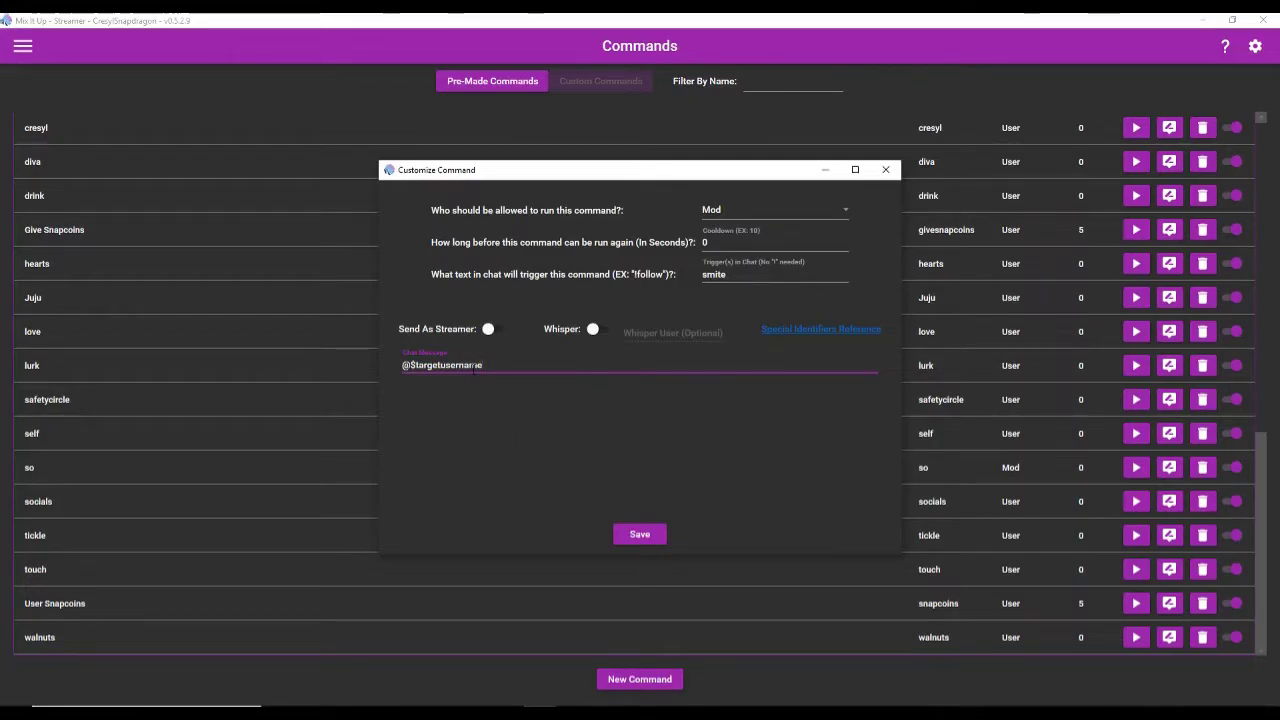
pyautogui.doubleClick(500, 367)
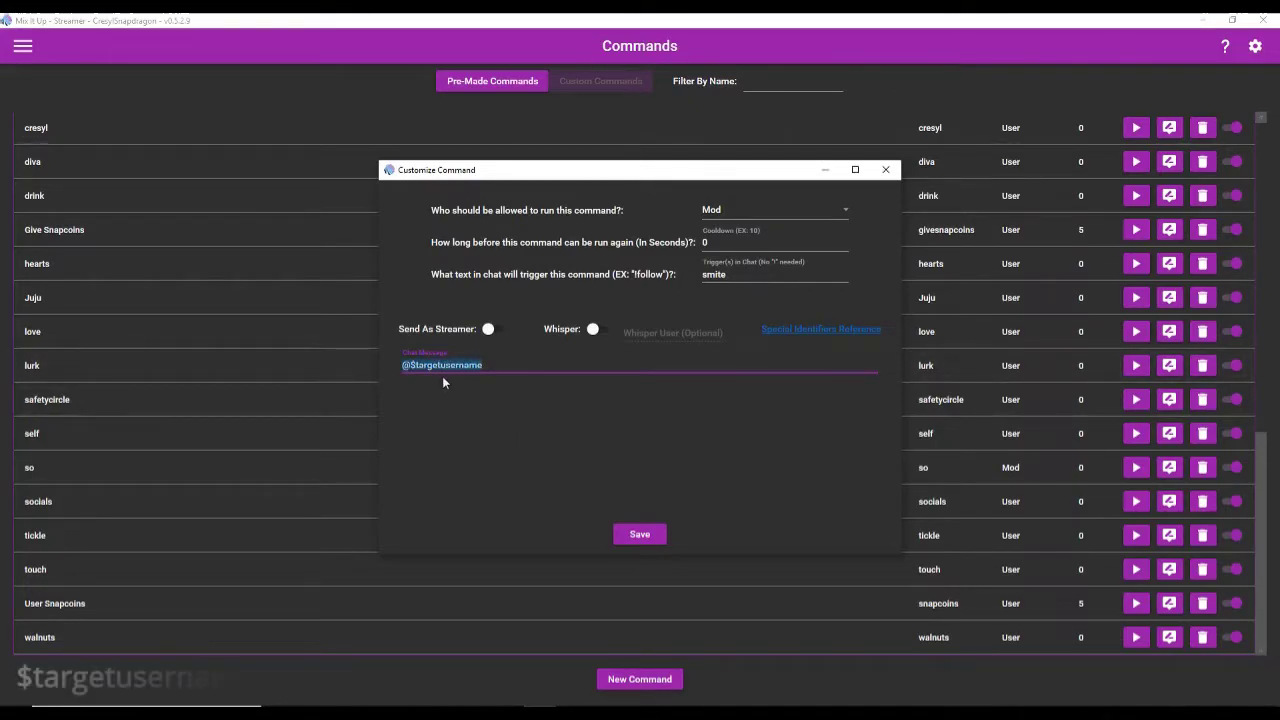
pyautogui.click(486, 362)
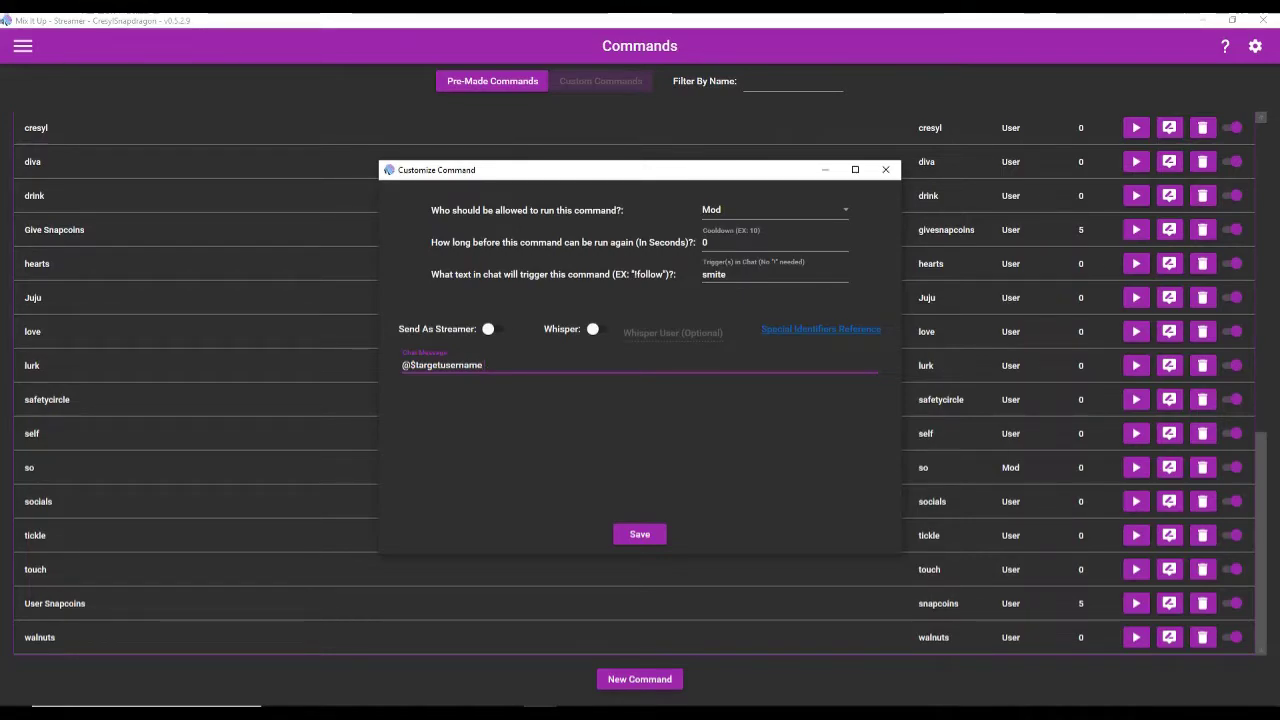
pyautogui.write('has been smited by @')
pyautogui.write('$username')
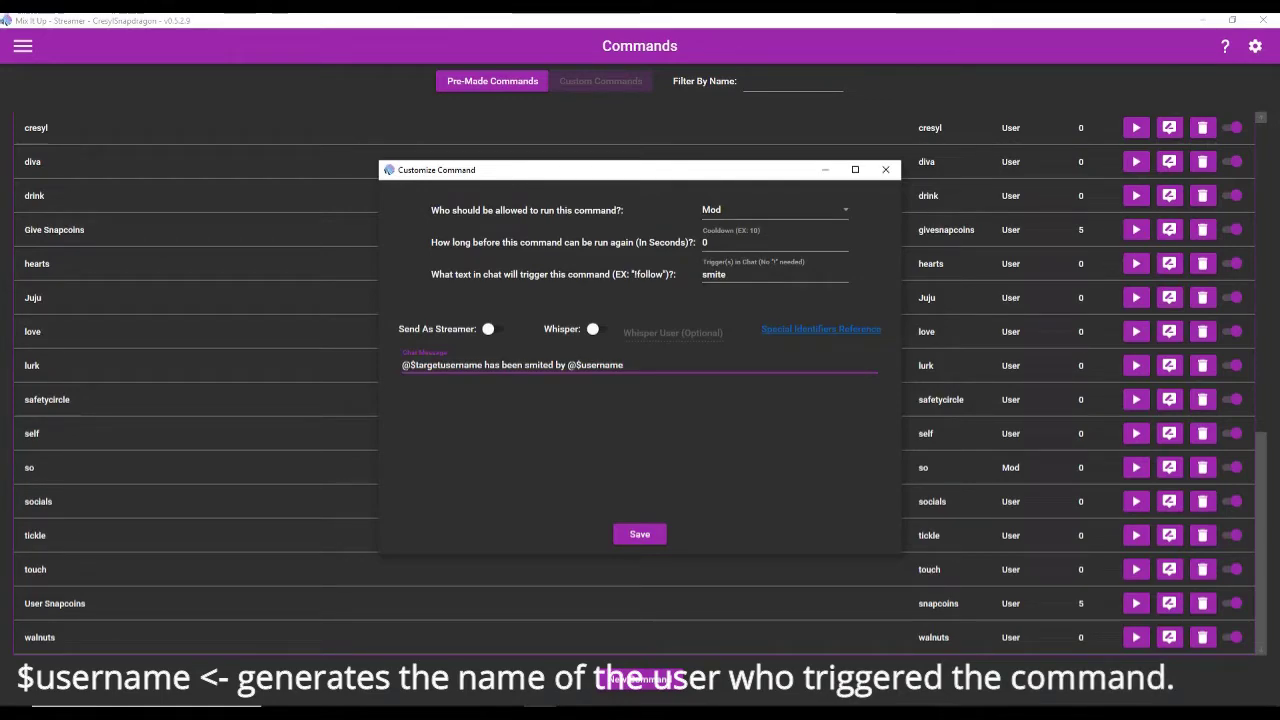
pyautogui.write('using the Gods')
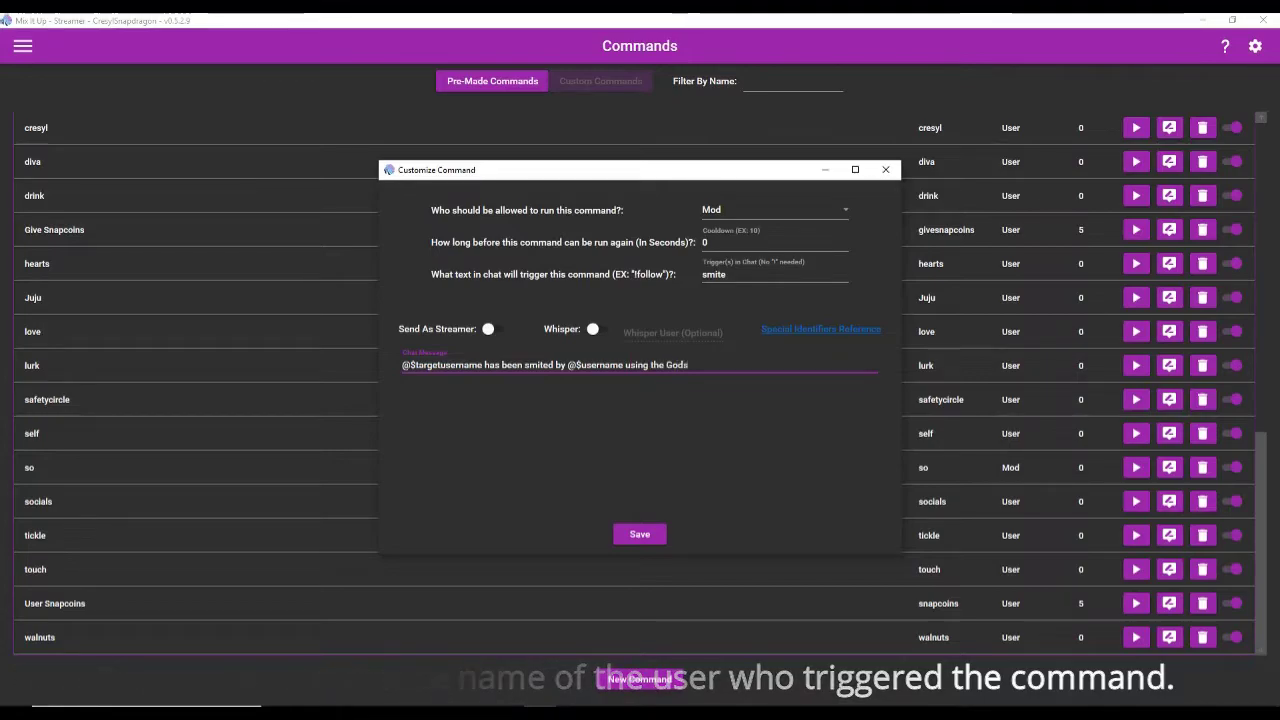
pyautogui.press('BackSpace')
pyautogui.write("'s wrath./")
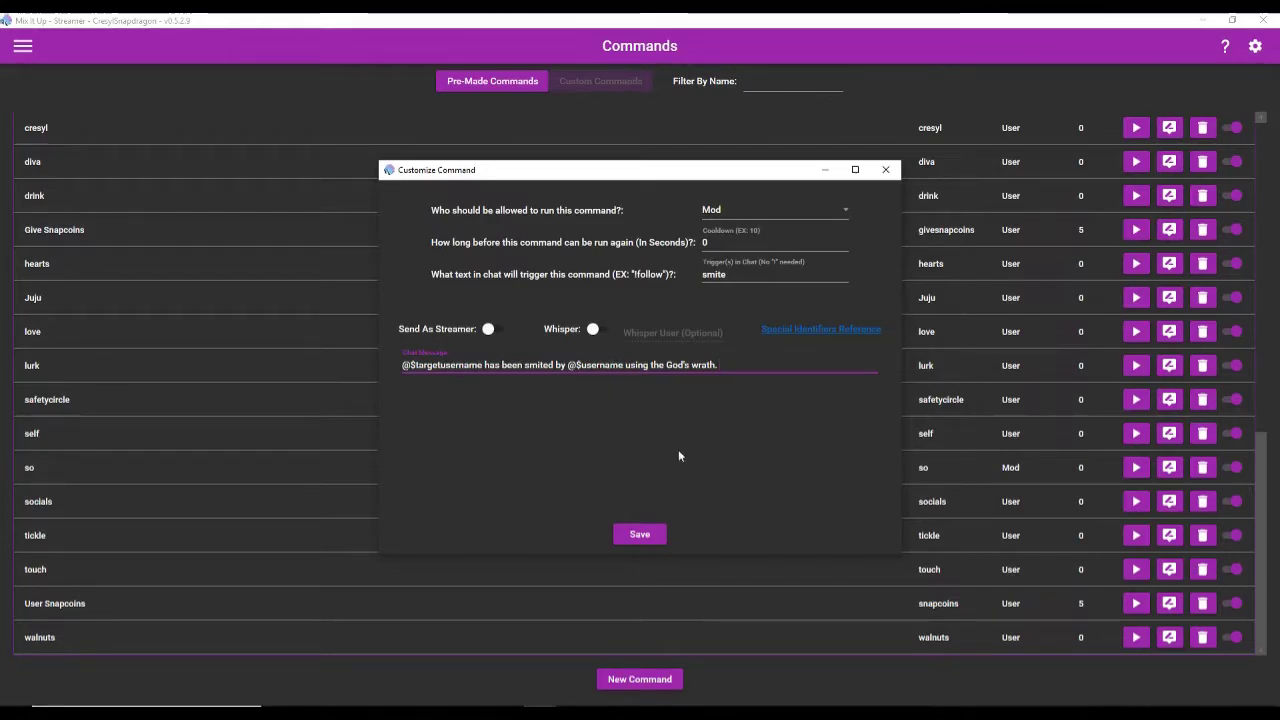
pyautogui.click(641, 534)
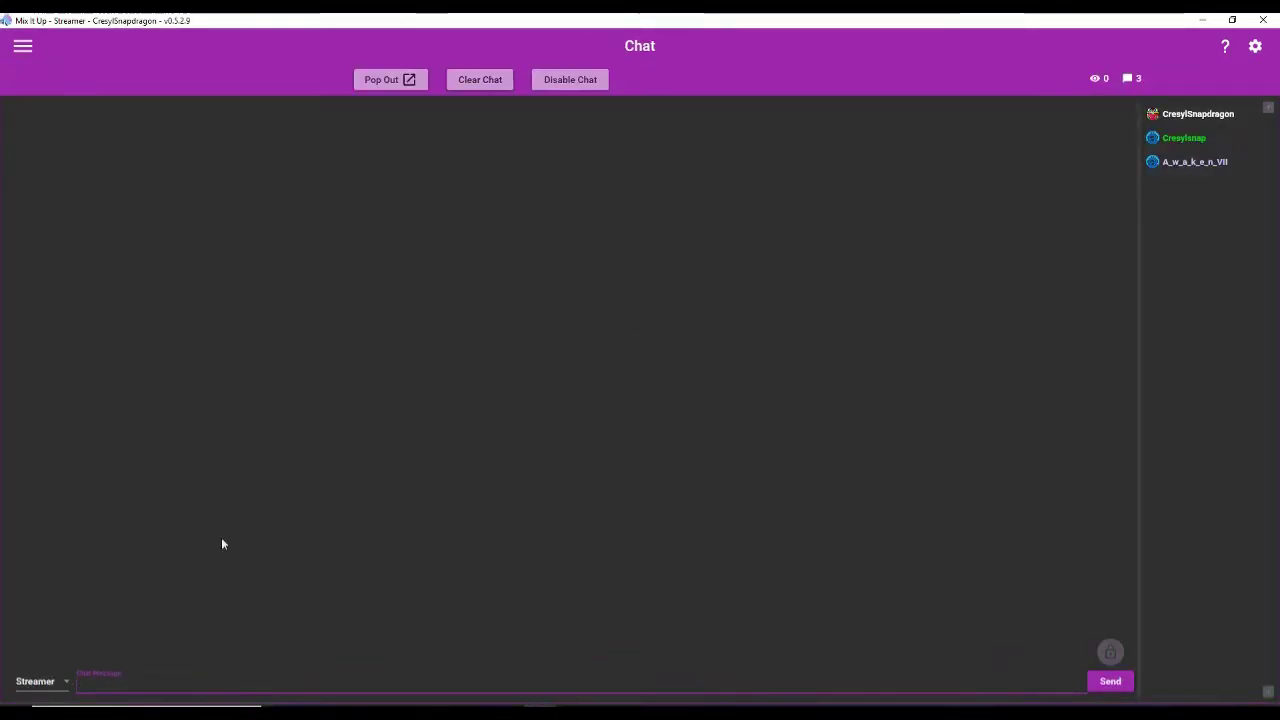
# Go to the Chat page and test the new command by sending !smite followed by a mention of the bot account
pyautogui.click(23, 45)
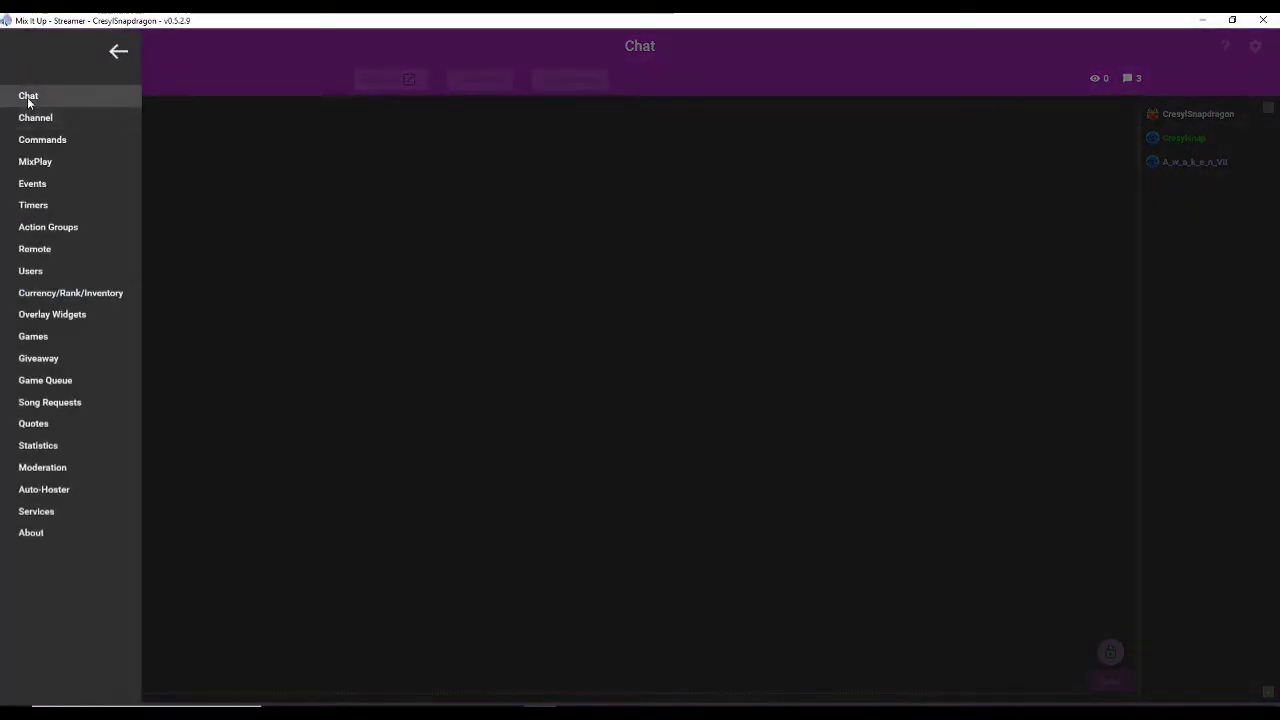
pyautogui.click(28, 97)
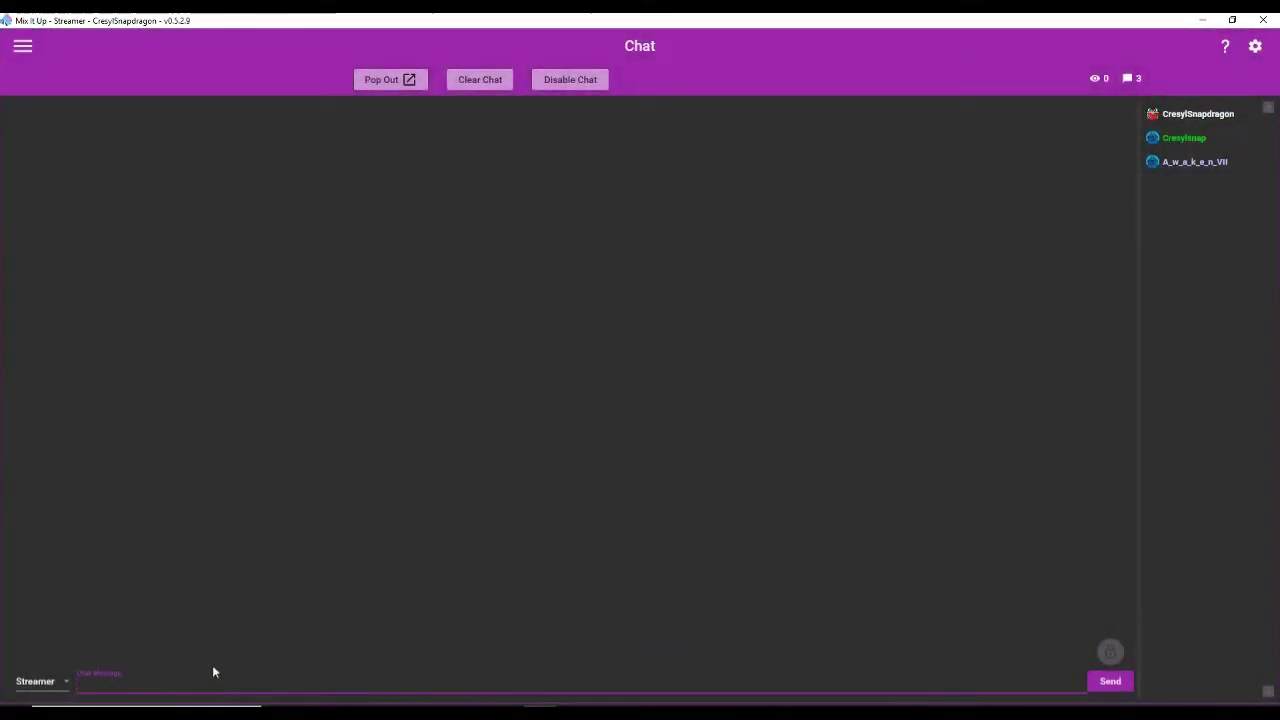
pyautogui.write('!smite @Cresylsnap')
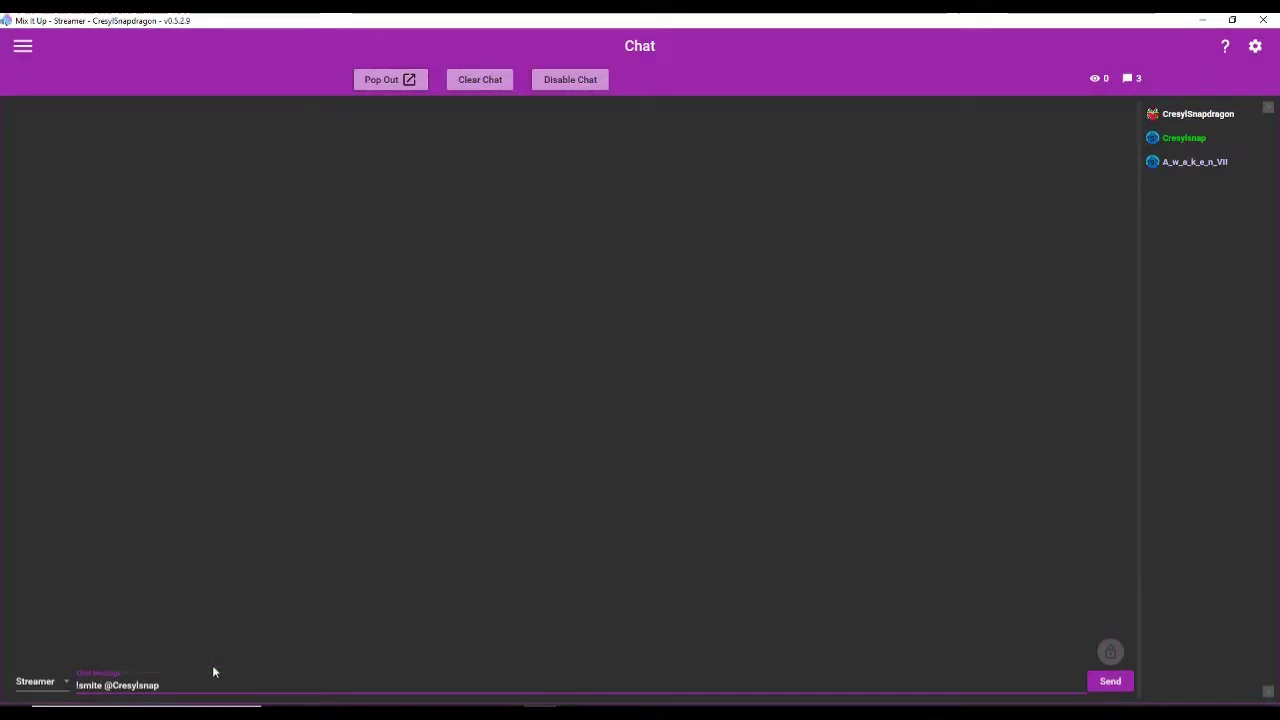
pyautogui.press('Return')
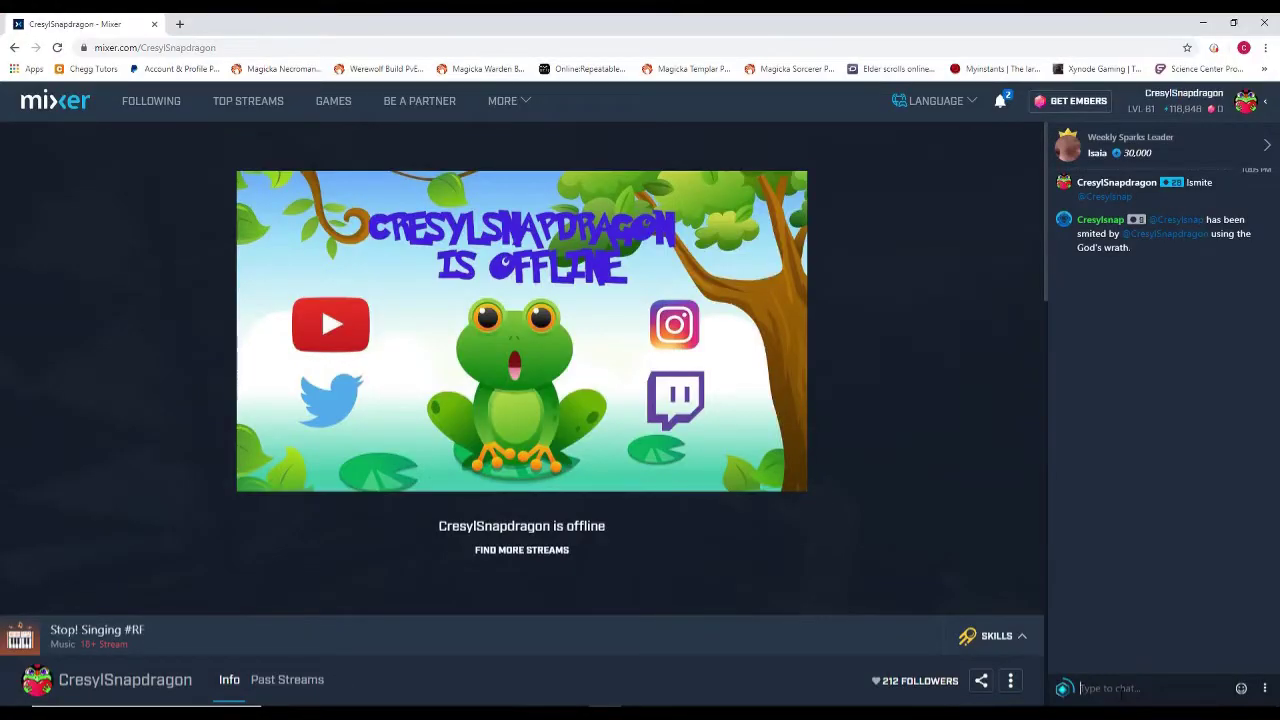
# Switch to the Mixer channel chat in the browser and compose "!addcommand hype 0" followed by two :mixerlove emotes and "HYPE"
pyautogui.click(1110, 688)
pyautogui.write('!addcommand hype')
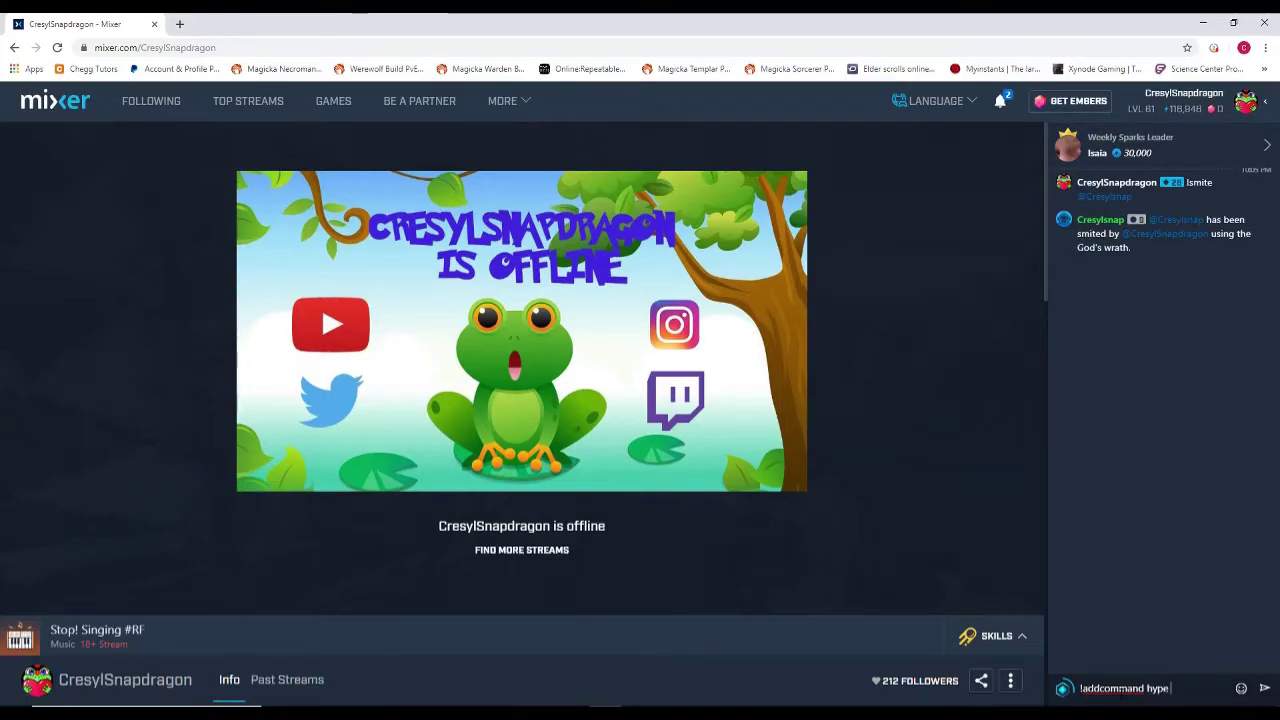
pyautogui.write('0')
pyautogui.click(1241, 688)
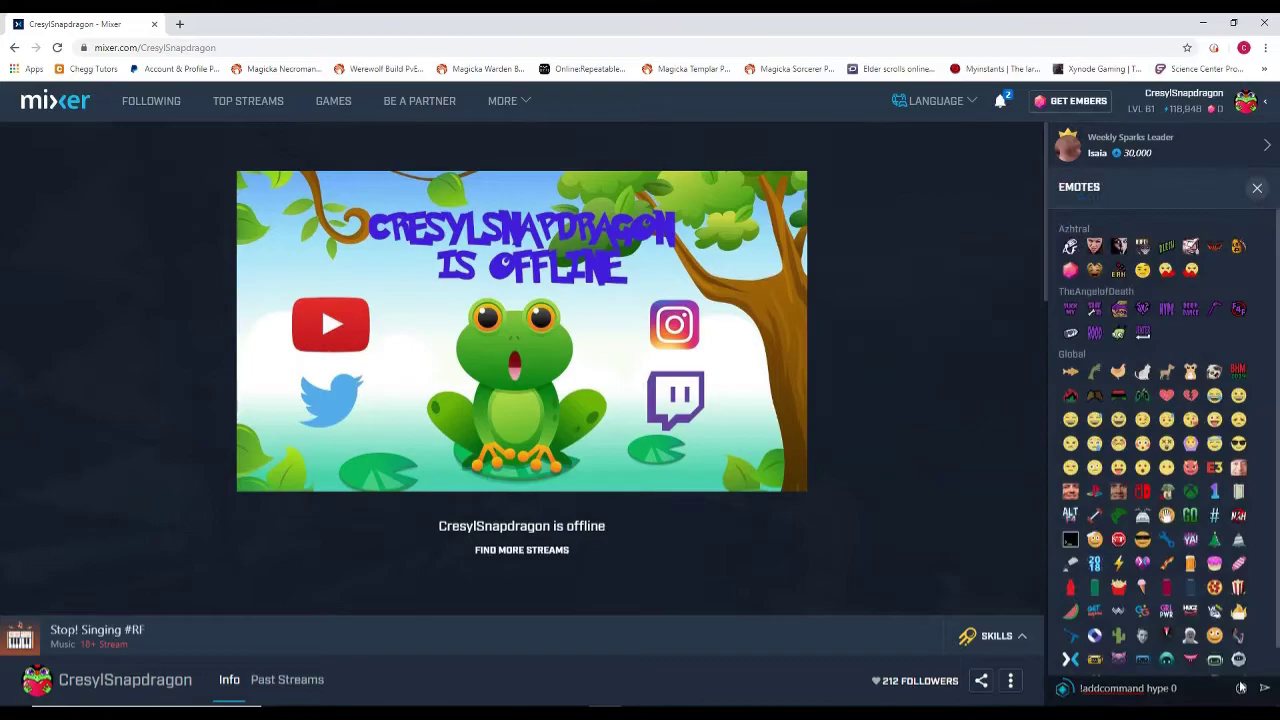
pyautogui.scroll(-1, 1168, 492)
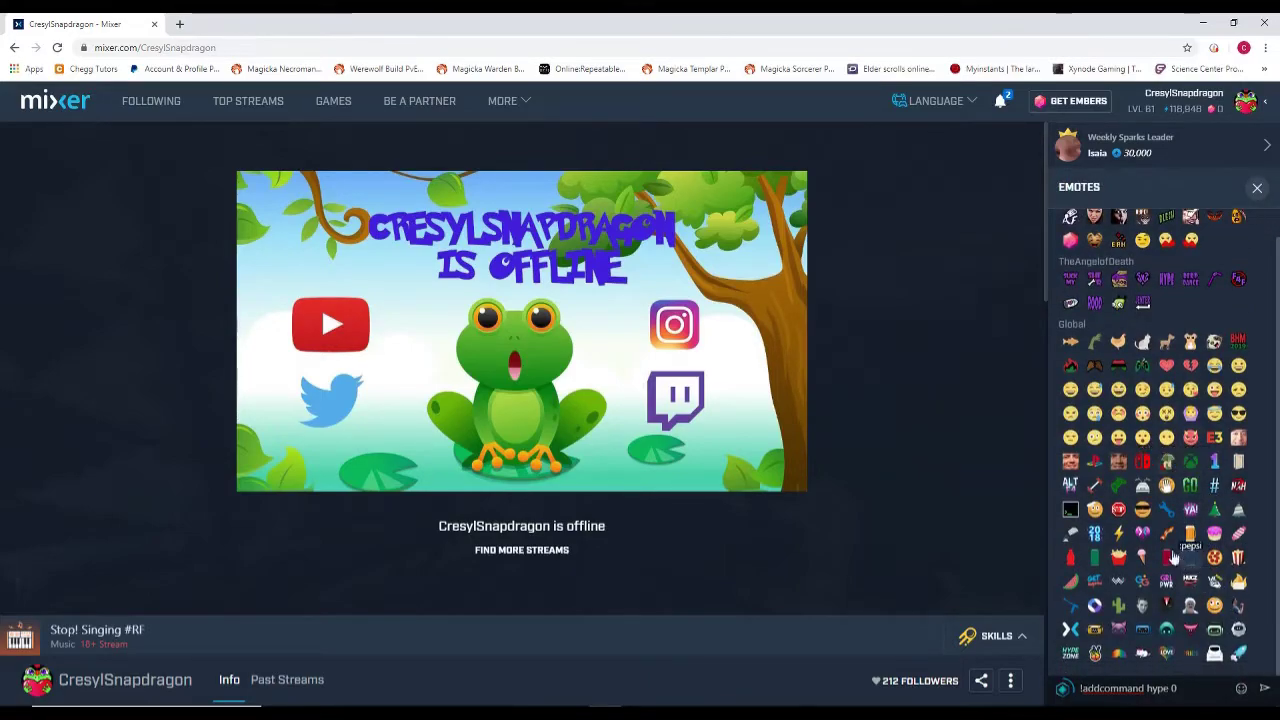
pyautogui.doubleClick(1149, 535)
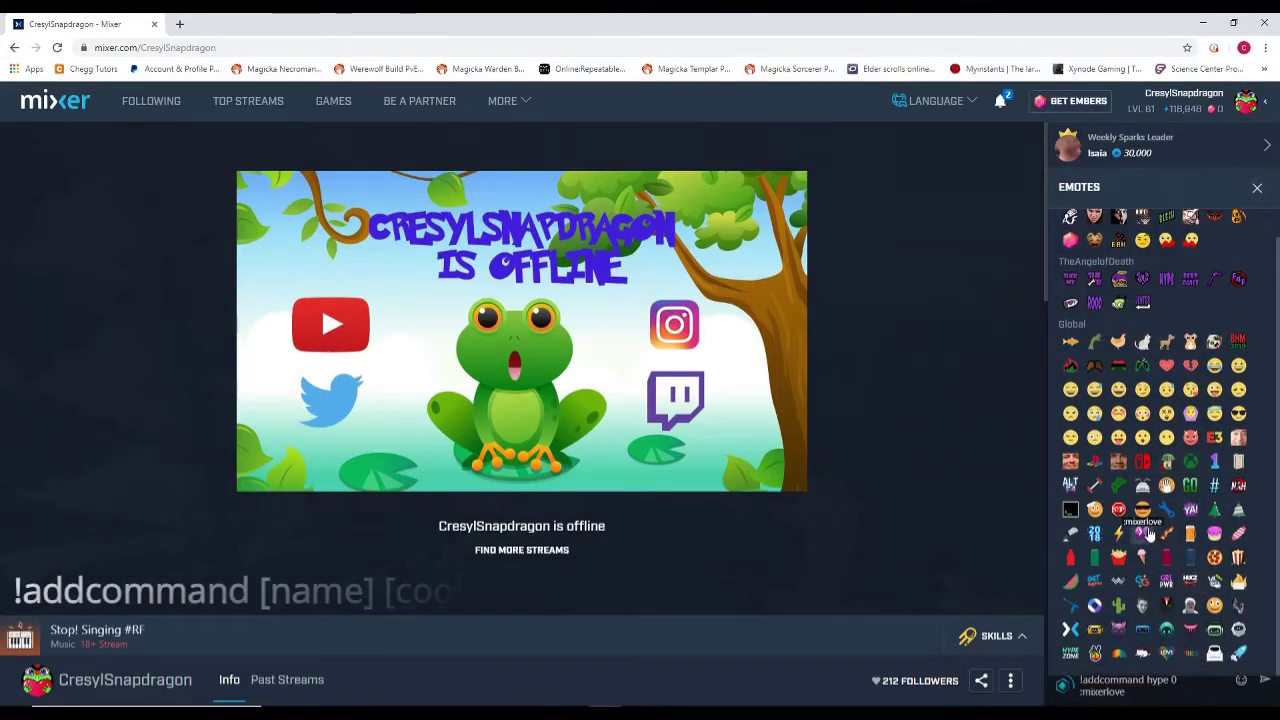
pyautogui.click(1178, 691)
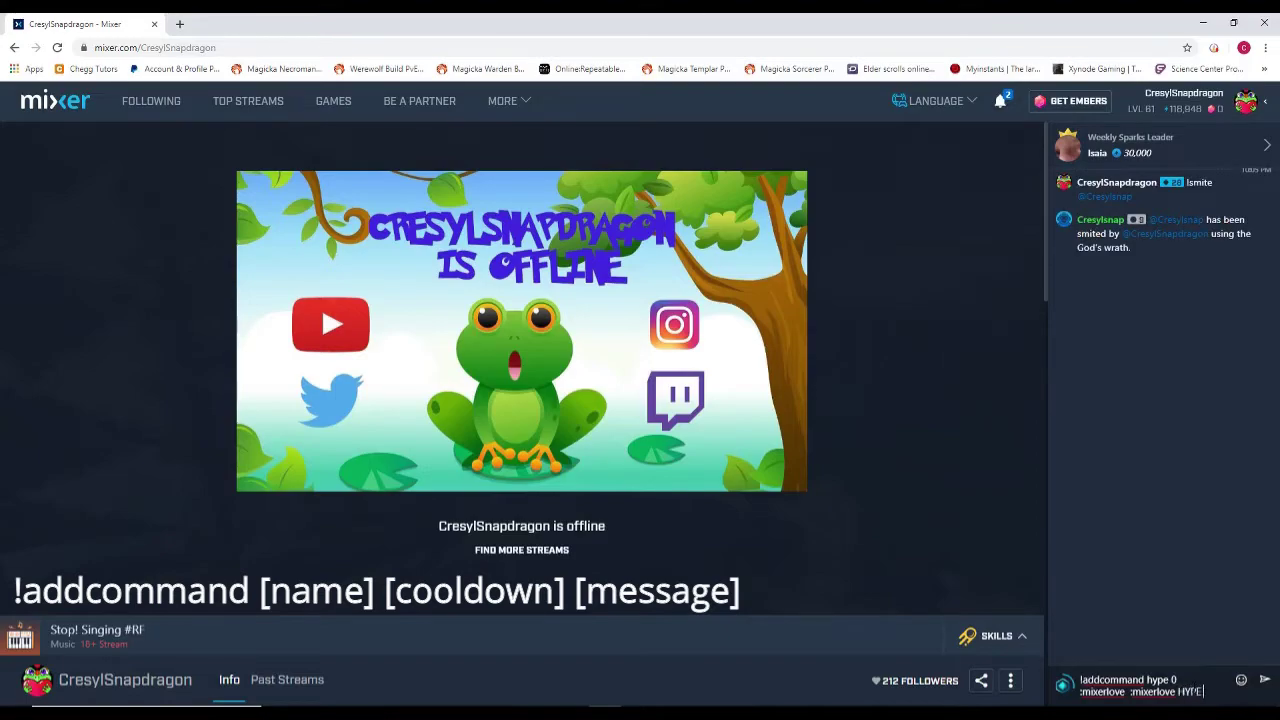
# Append two :candy emotes and another "HYPE" to the chat message
pyautogui.click(1241, 679)
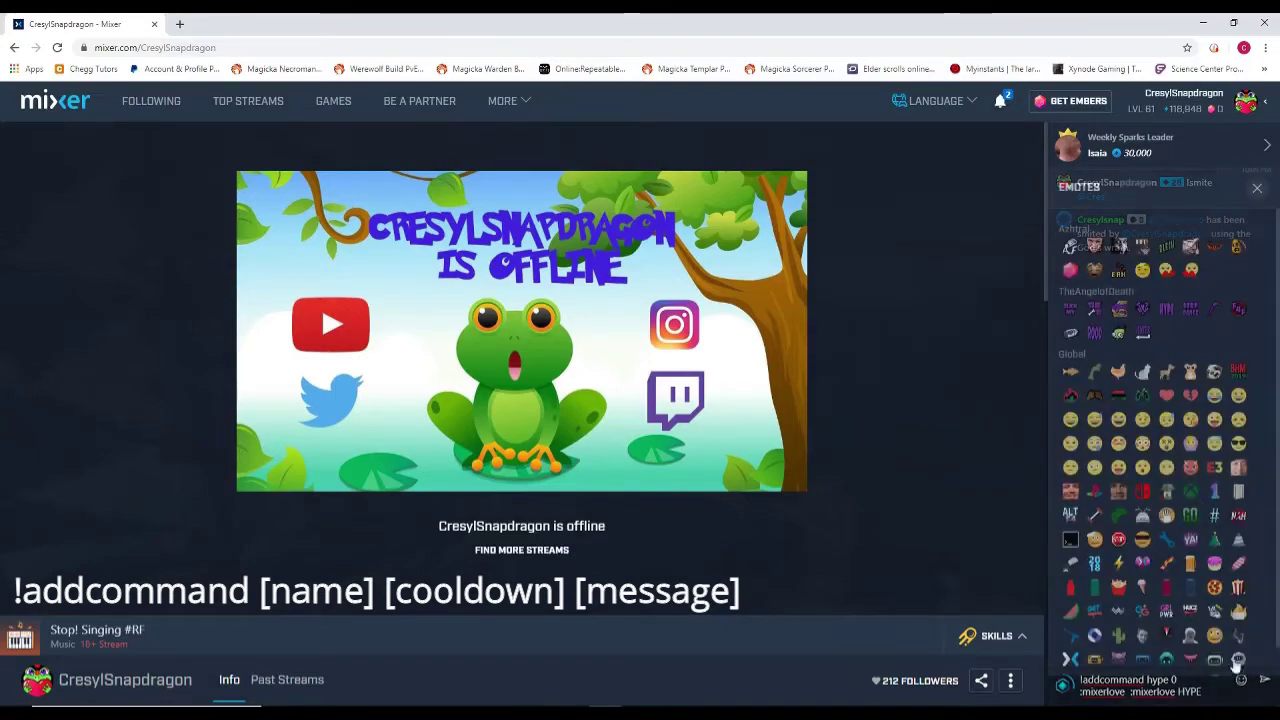
pyautogui.doubleClick(1238, 565)
pyautogui.click(1180, 691)
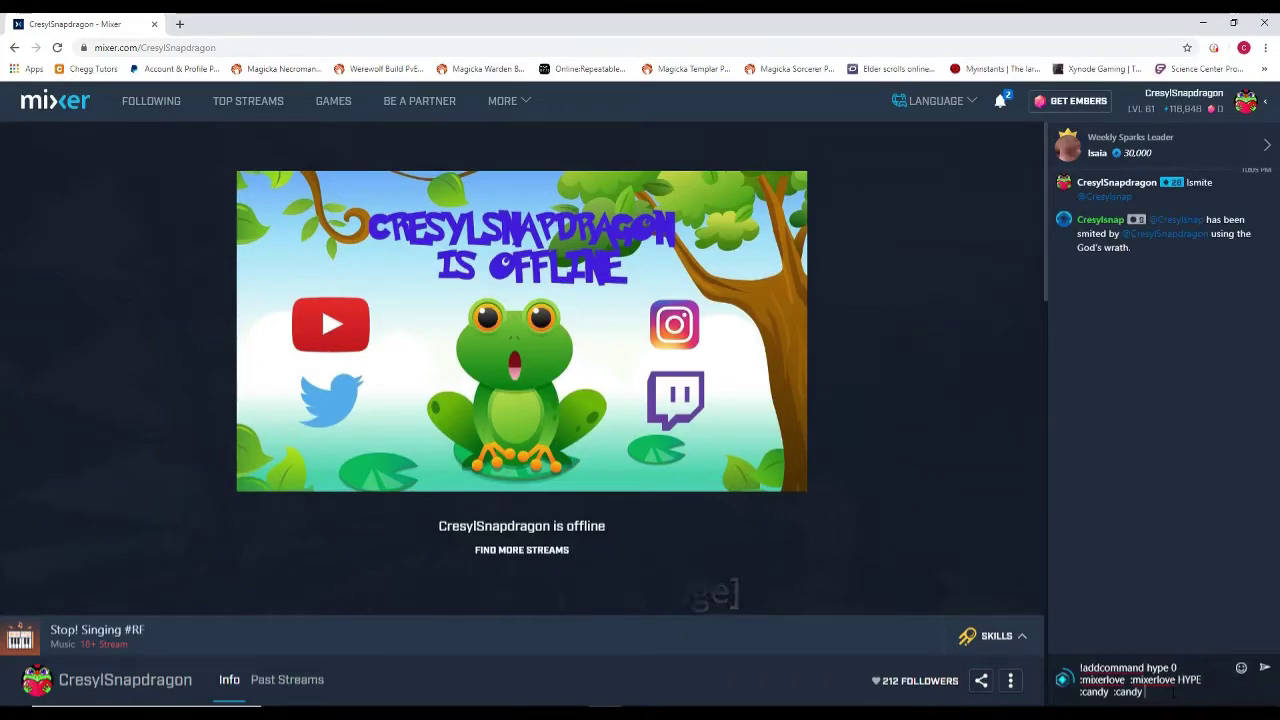
pyautogui.write('HYPE')
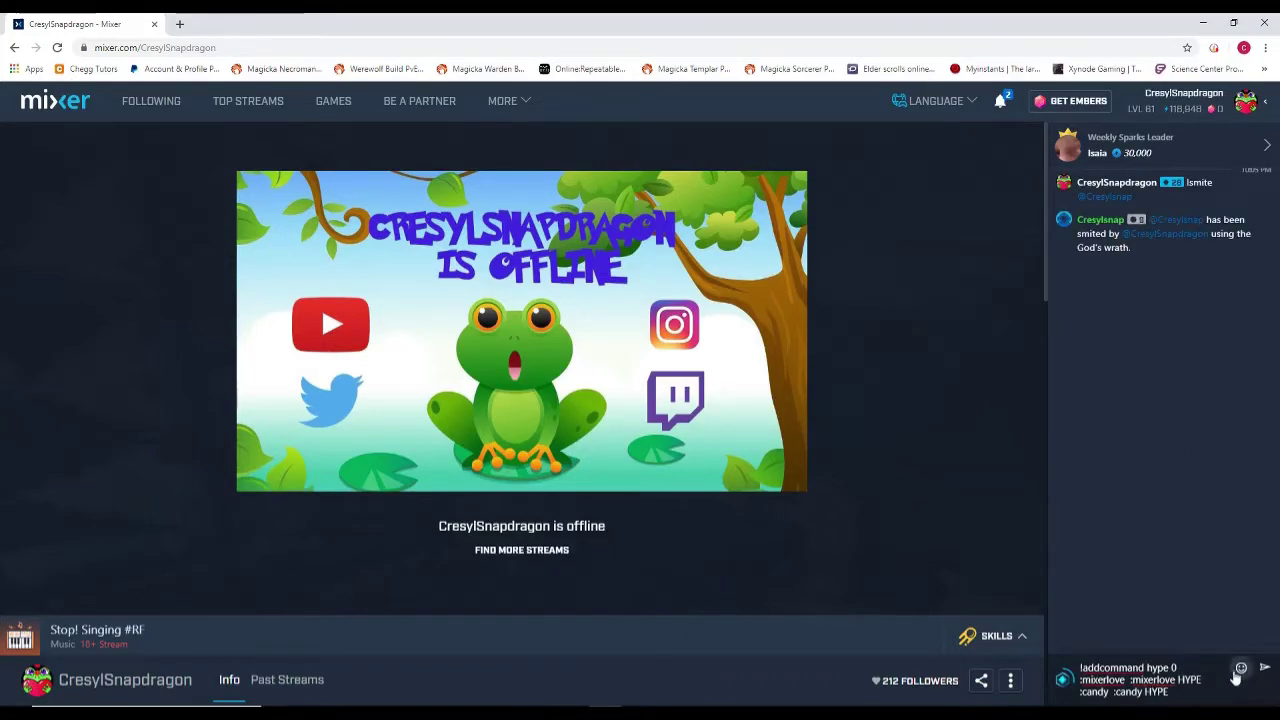
# Finish the !addcommand message with two more :mixerlove emotes and send it to the channel chat
pyautogui.click(1241, 667)
pyautogui.click(1145, 563)
pyautogui.click(1220, 700)
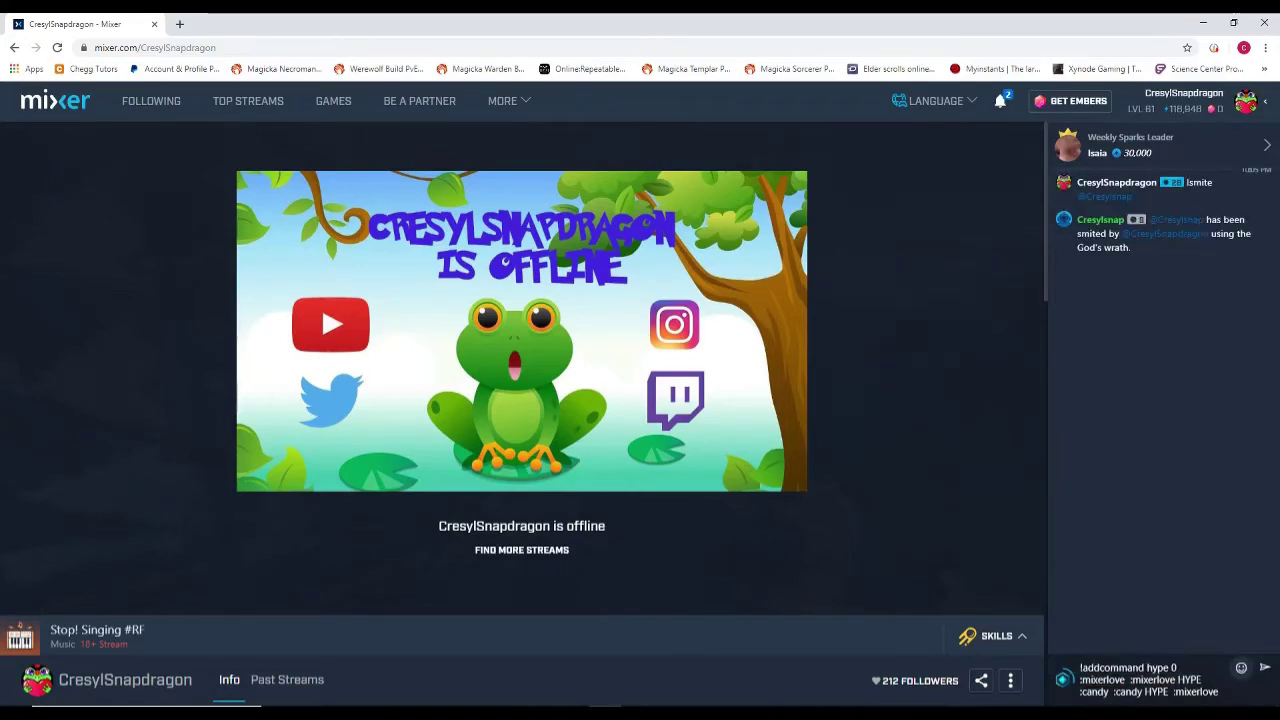
pyautogui.click(1241, 667)
pyautogui.click(1143, 562)
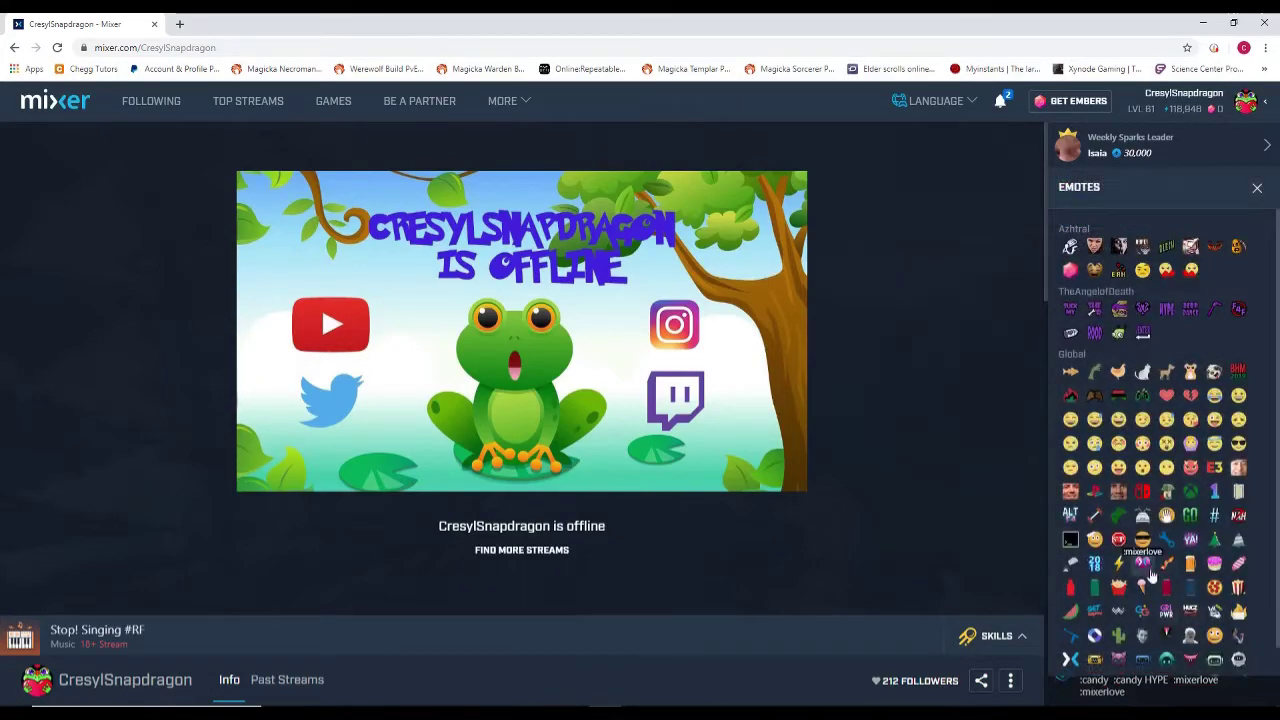
pyautogui.click(1137, 697)
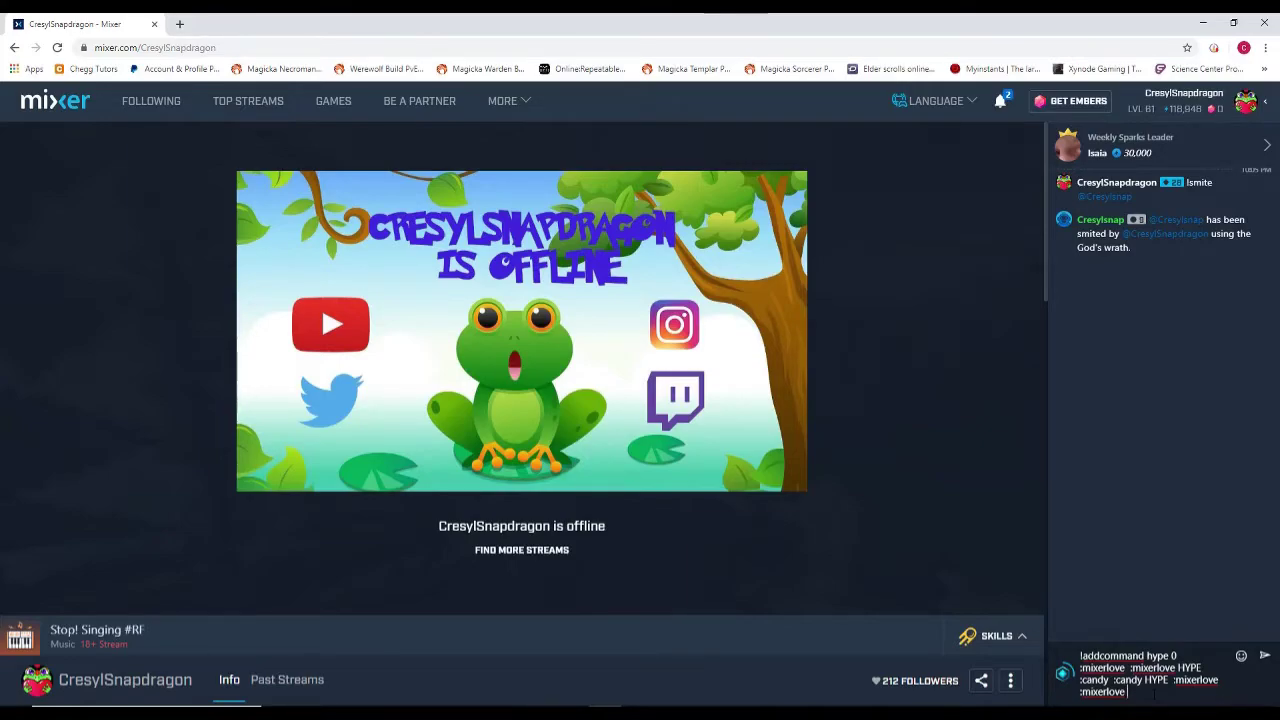
pyautogui.press('Return')
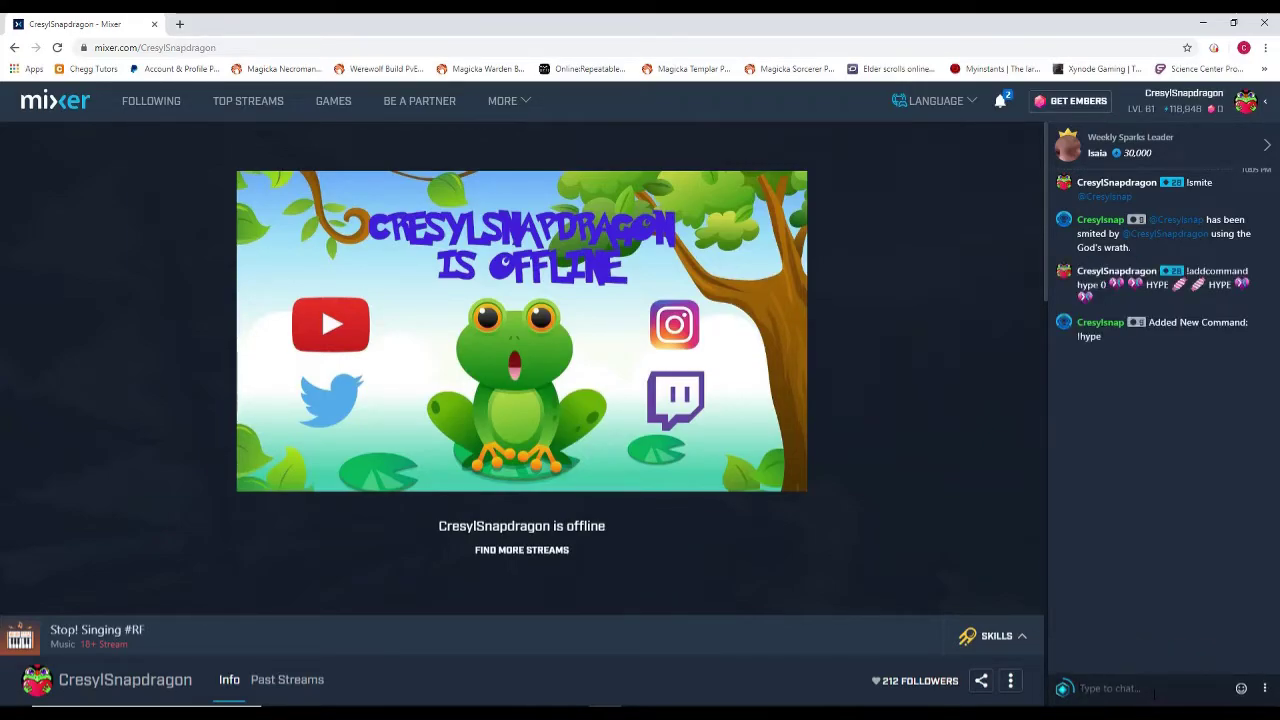
# Test the hype command by sending !hype in the channel chat, and switch back to Mix It Up
pyautogui.write('!hype')
pyautogui.press('Return')
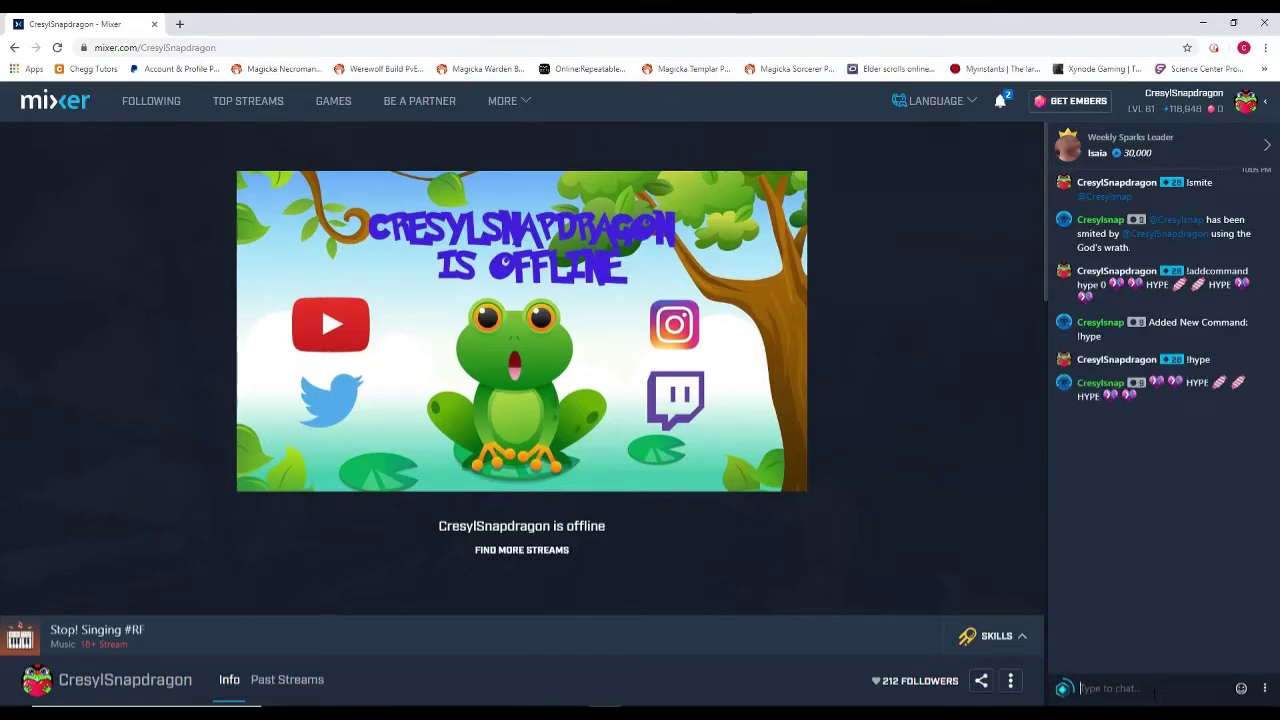
pyautogui.hotkey('alt', 'Tab')
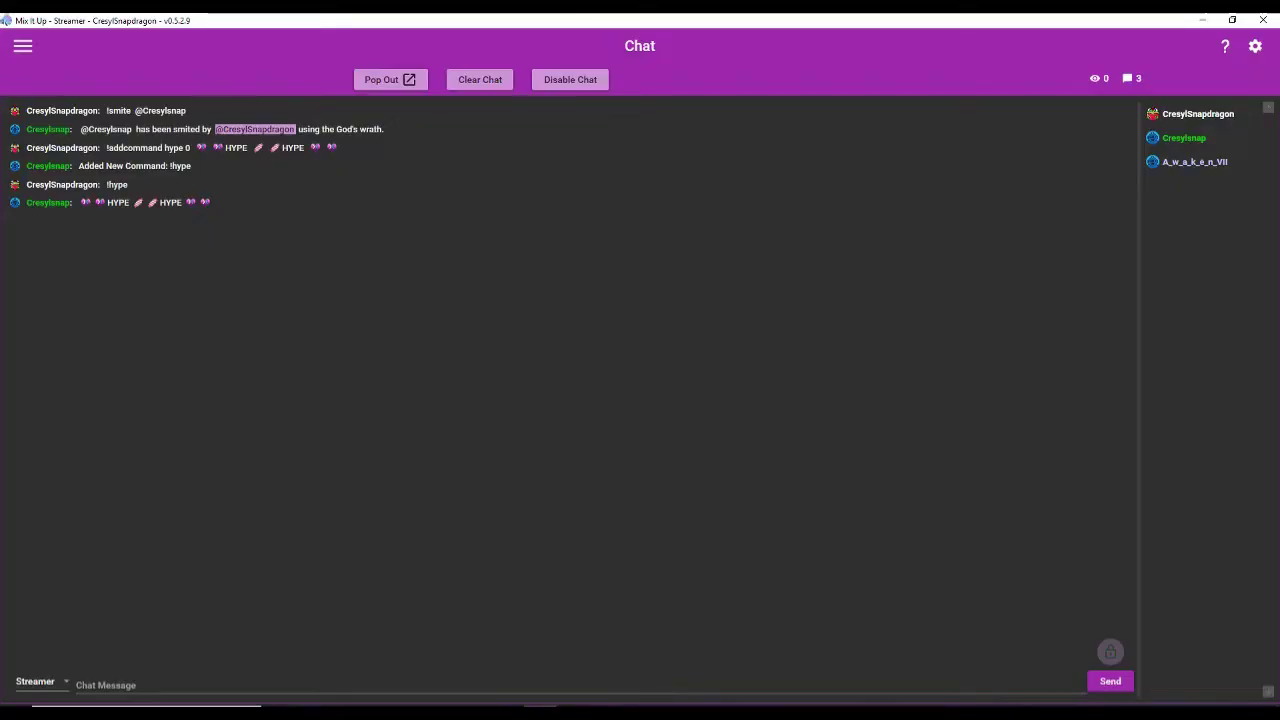
# Go to the Commands page and expand the Ungrouped commands to look through the list
pyautogui.click(21, 48)
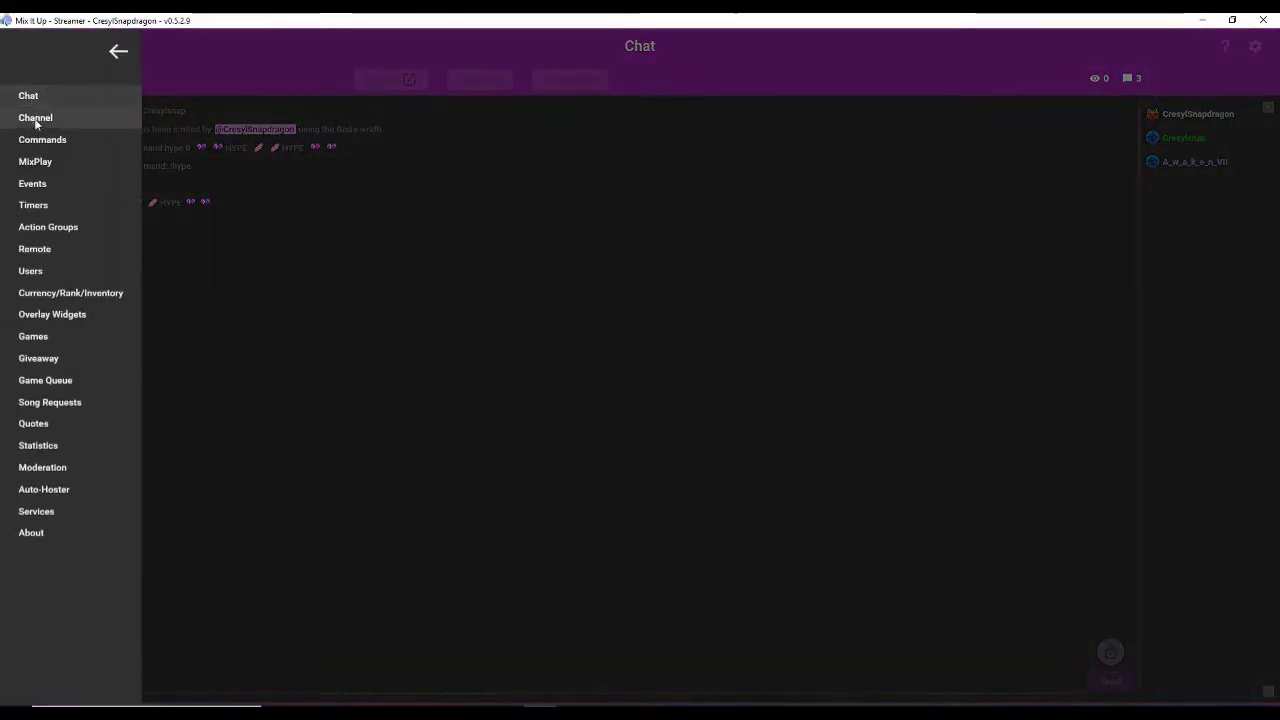
pyautogui.click(42, 139)
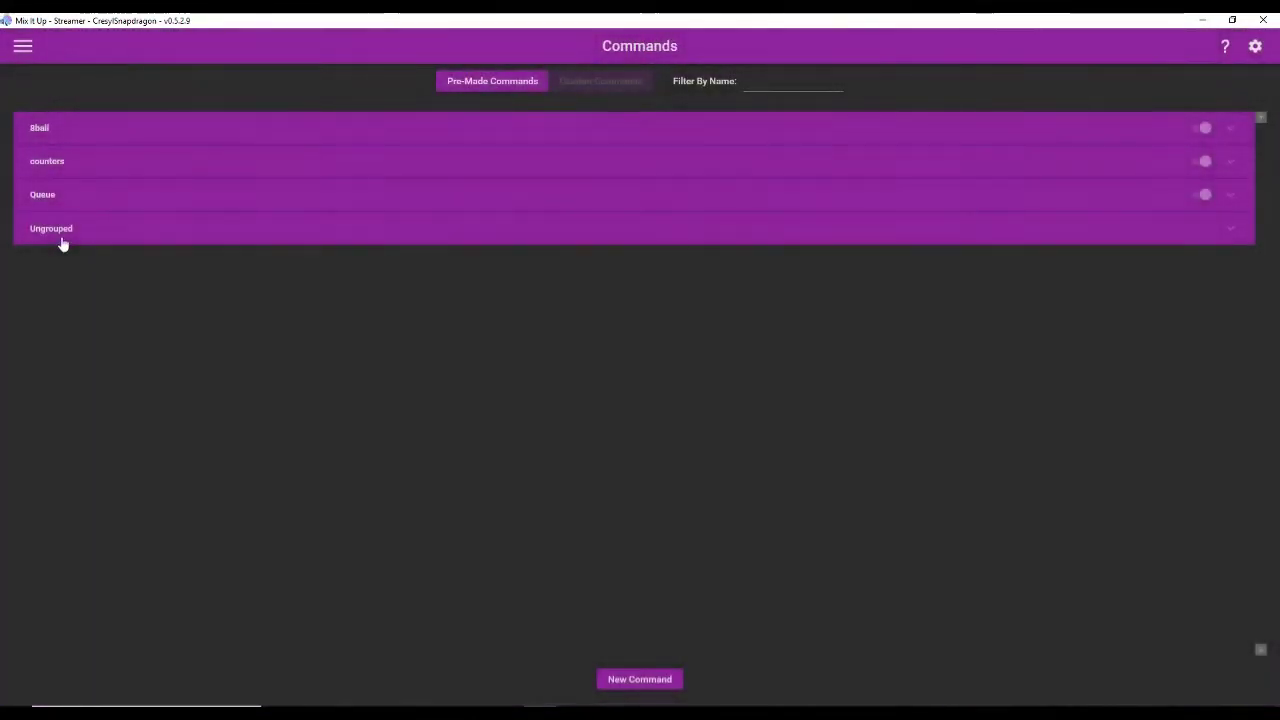
pyautogui.click(62, 230)
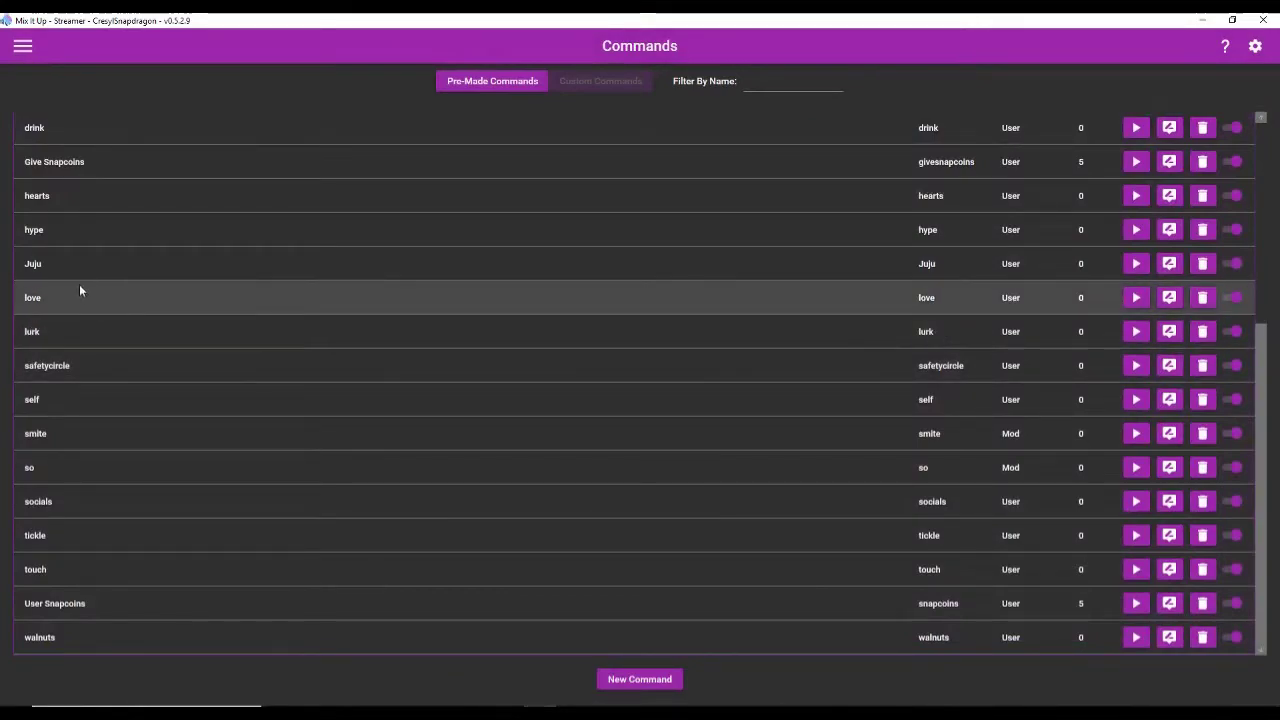
pyautogui.scroll(6, 86, 232)
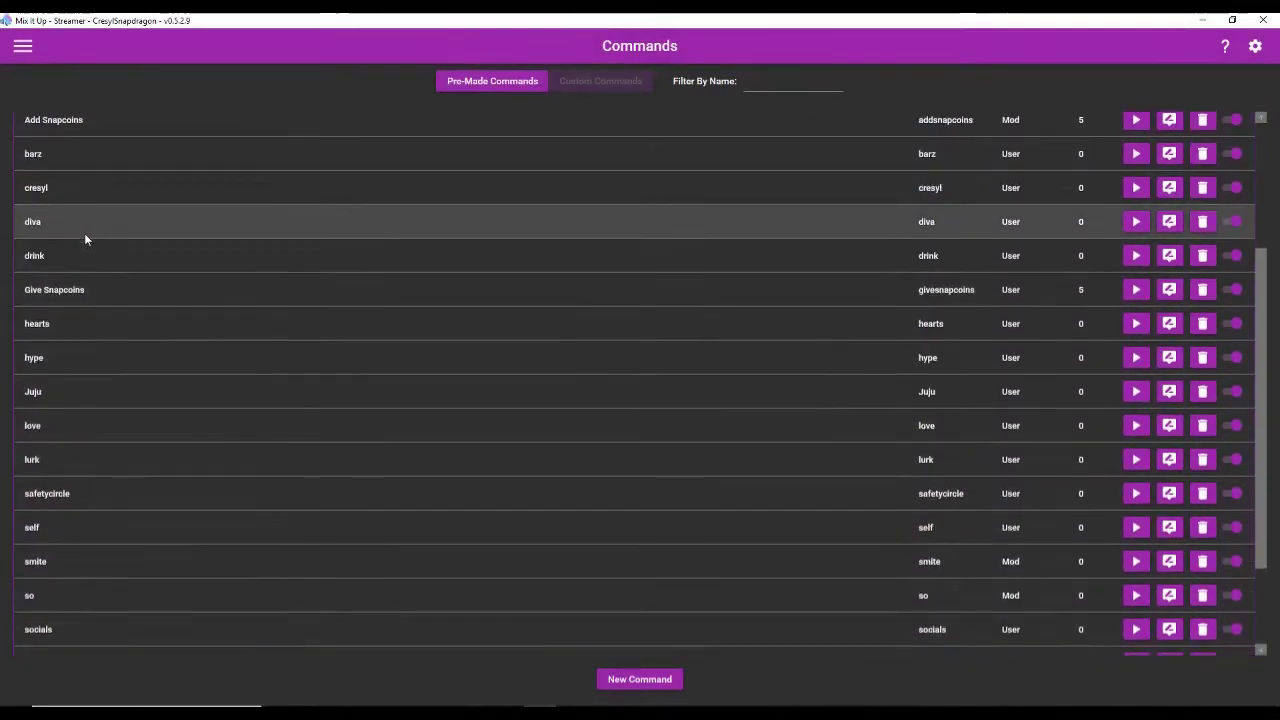
pyautogui.scroll(-2, 91, 297)
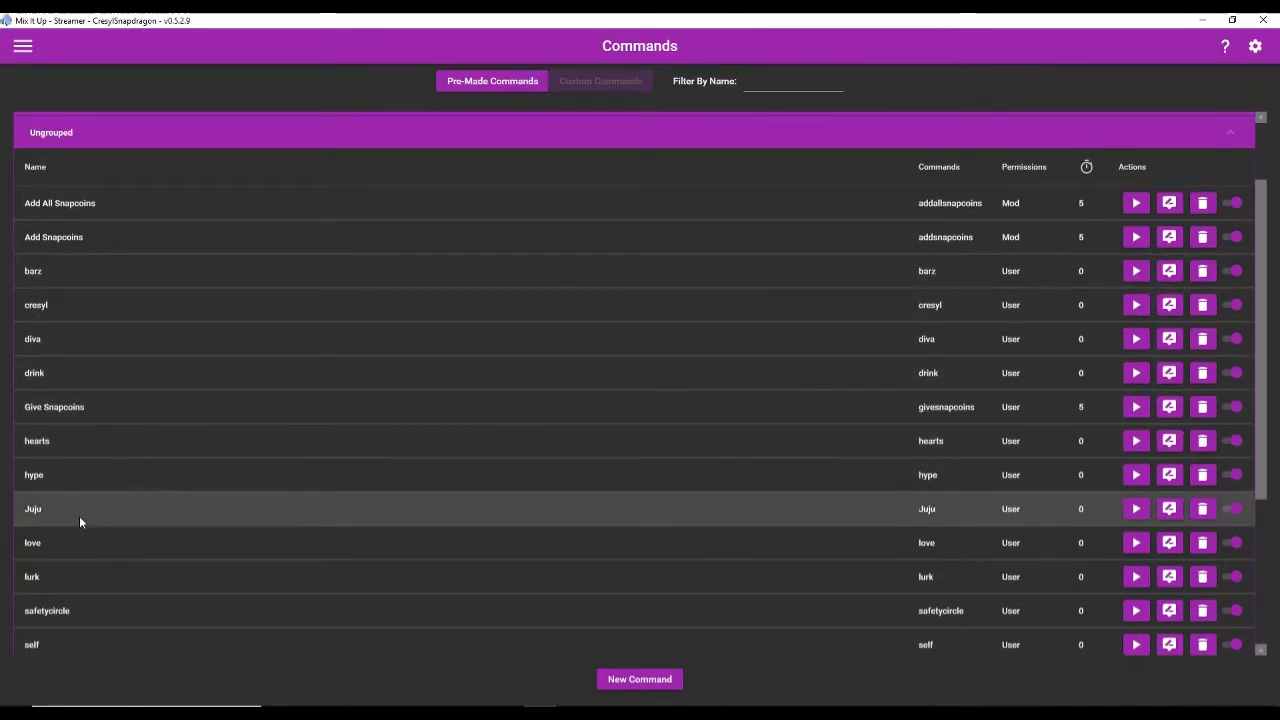
# Edit the love command's chat message to put @ before $username and $targetusername, and save it
pyautogui.click(1169, 542)
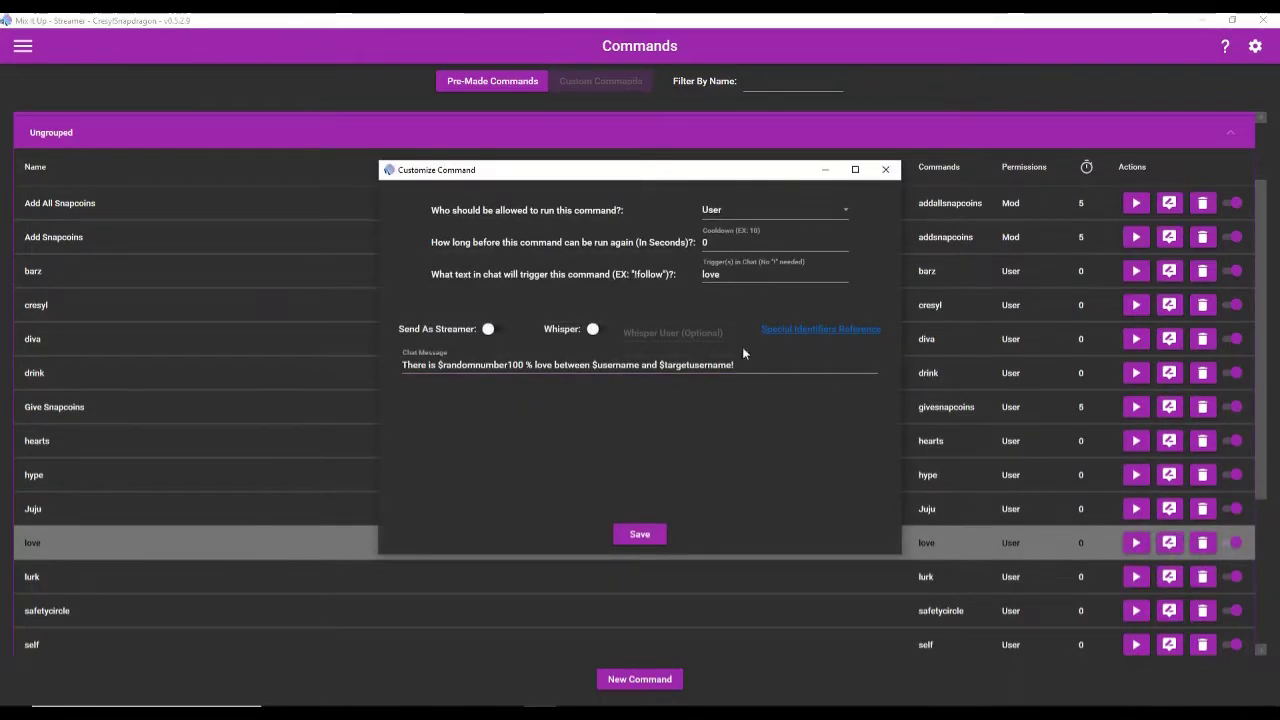
pyautogui.click(746, 364)
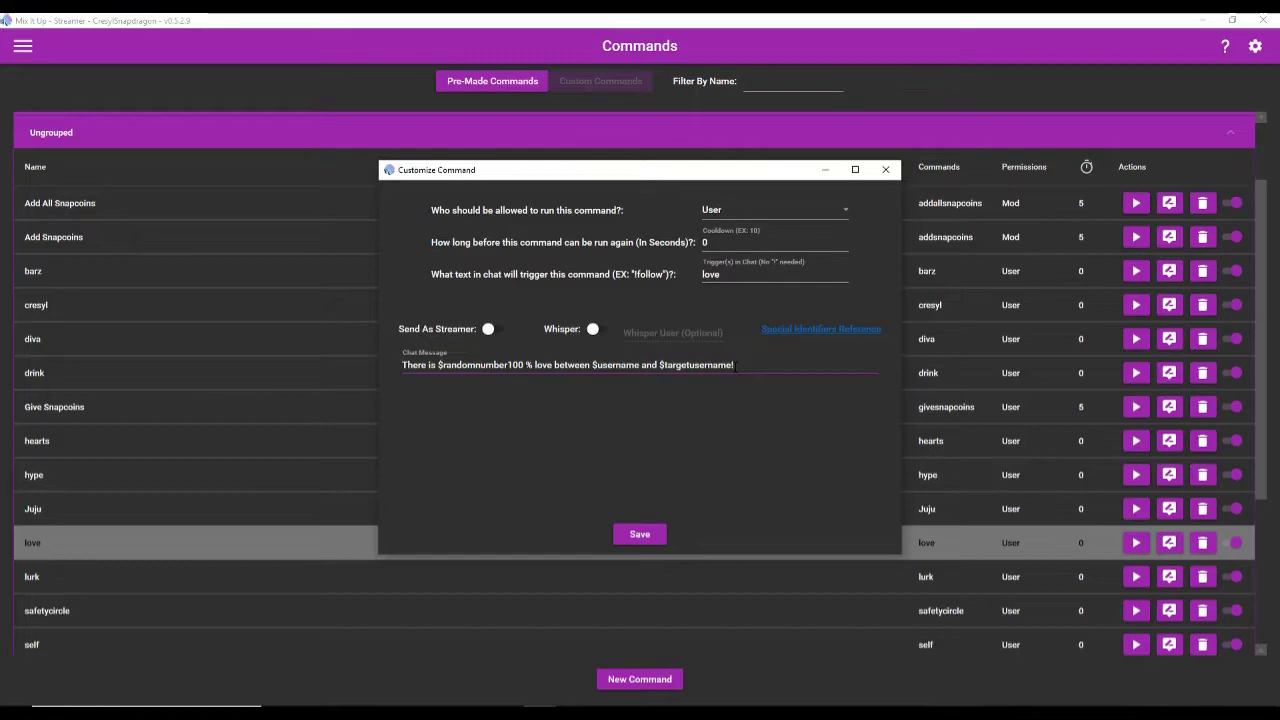
pyautogui.click(614, 364)
pyautogui.write('@')
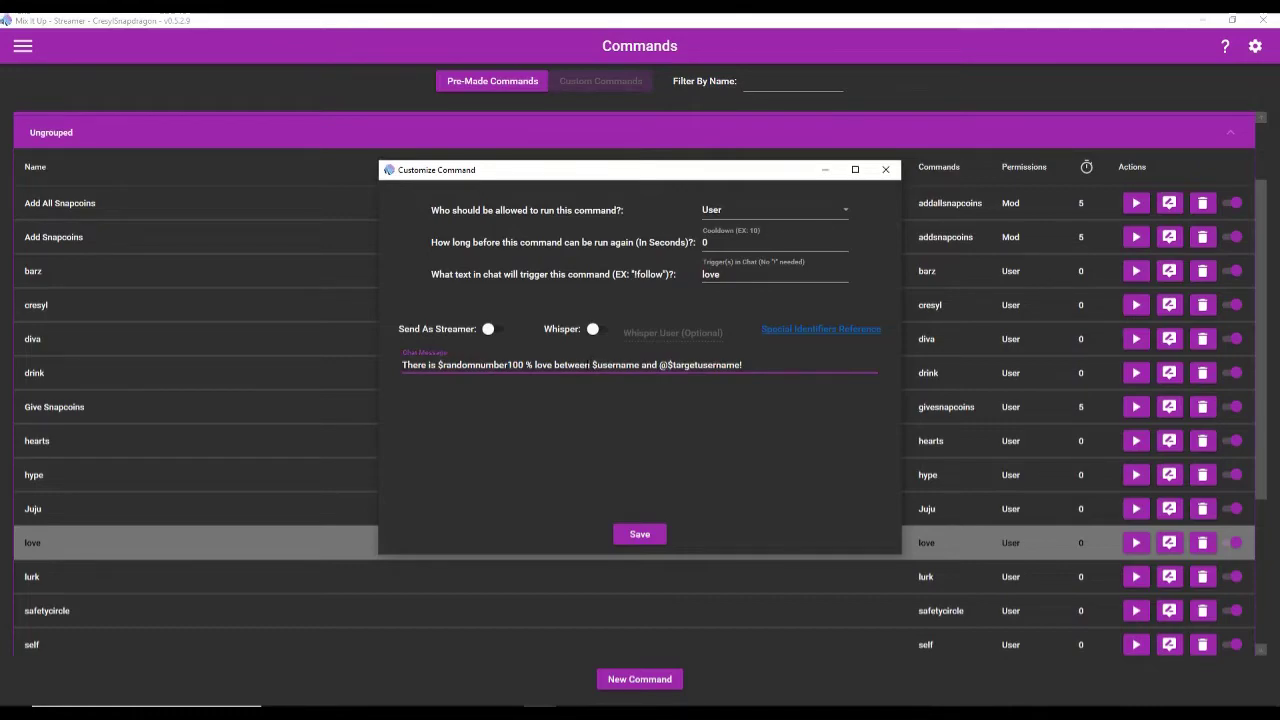
pyautogui.write('@')
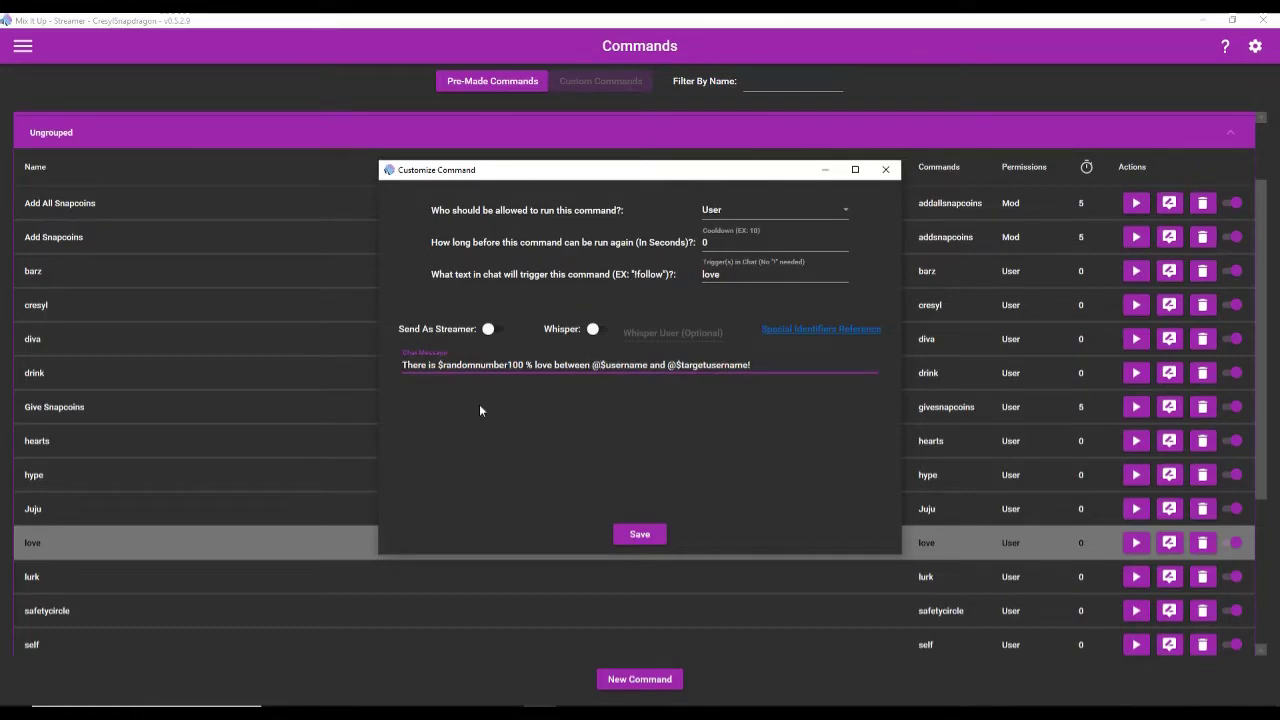
pyautogui.moveTo(438, 365); pyautogui.dragTo(523, 365)
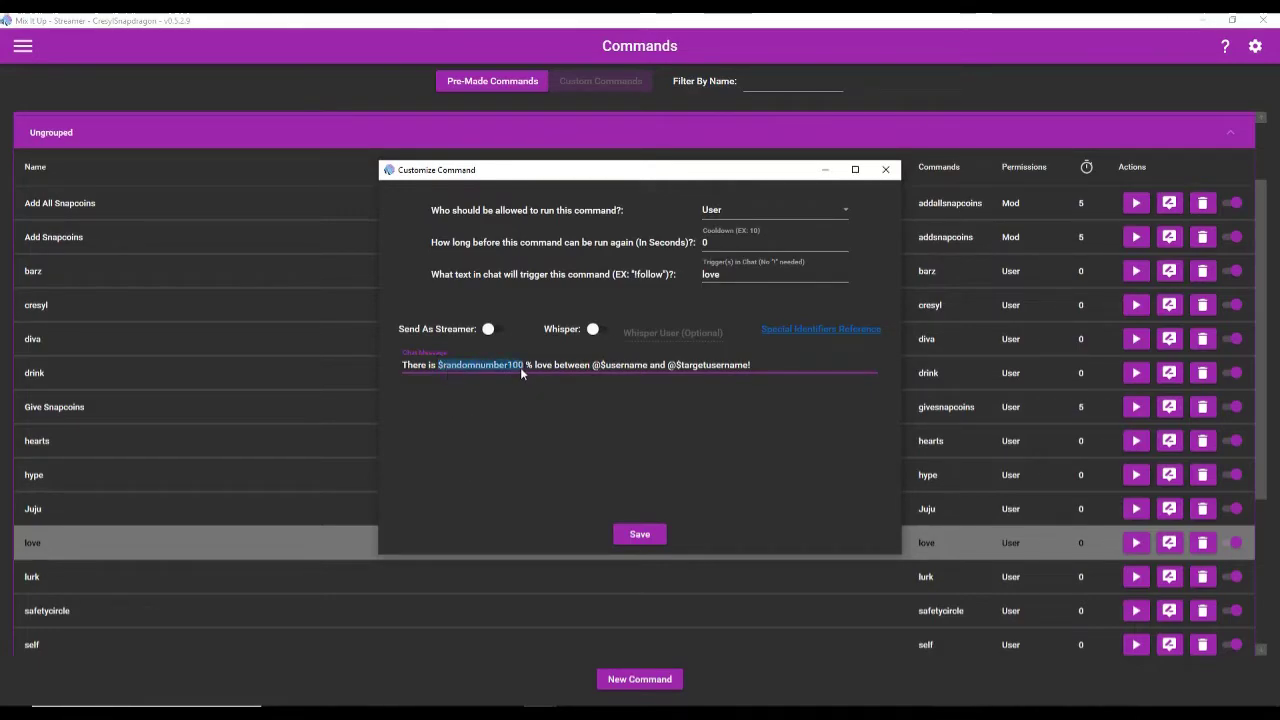
pyautogui.press('Right')
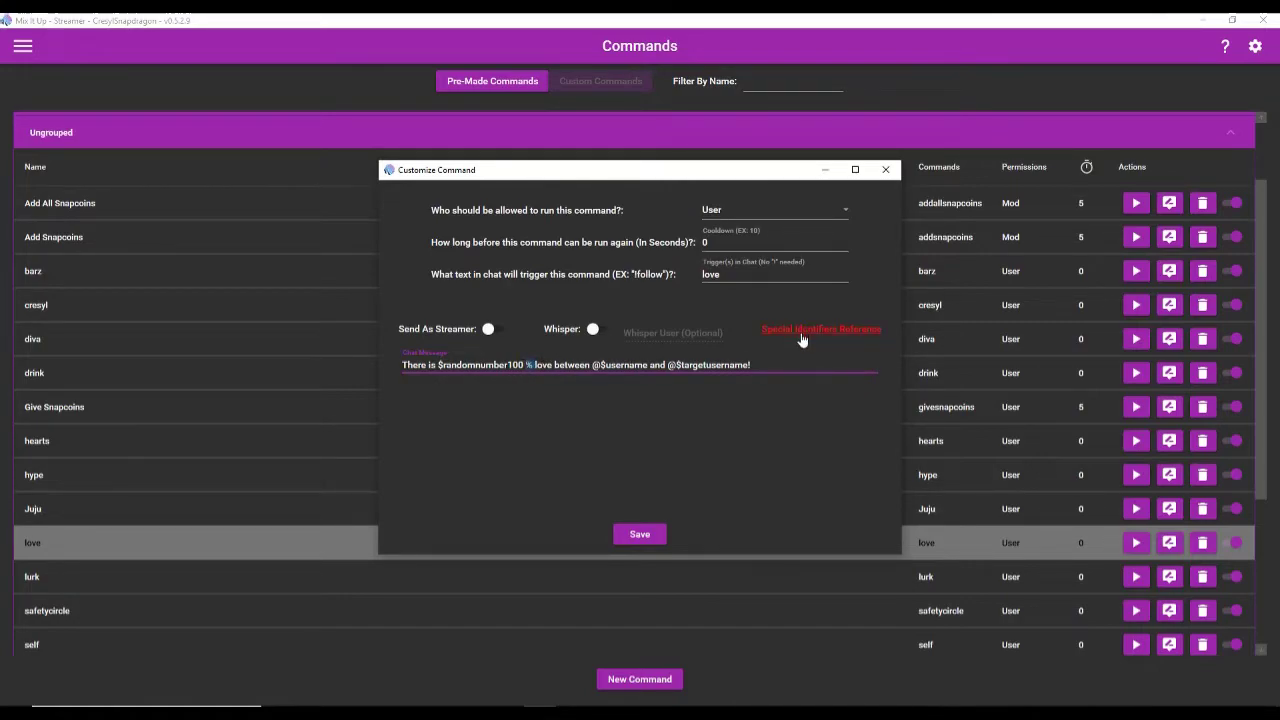
pyautogui.click(644, 536)
# Go to the Chat page and test the edited command by sending !love followed by a mention of the bot account
pyautogui.click(22, 46)
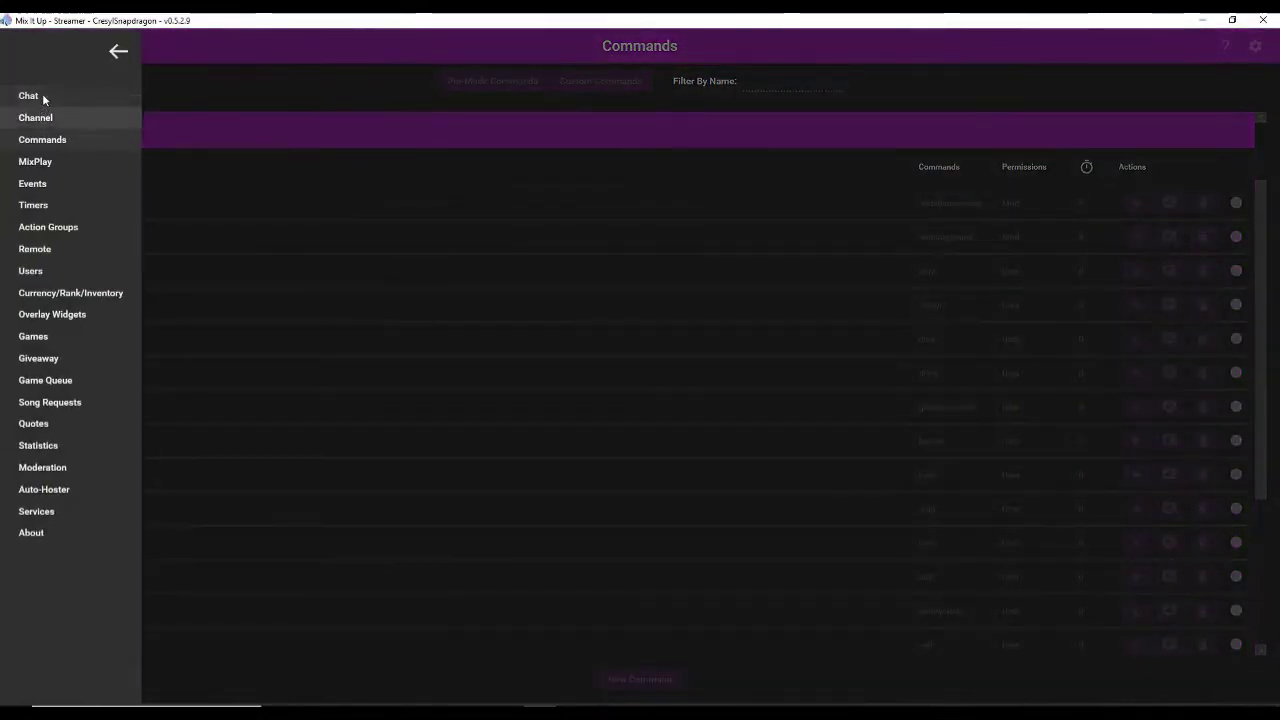
pyautogui.click(28, 96)
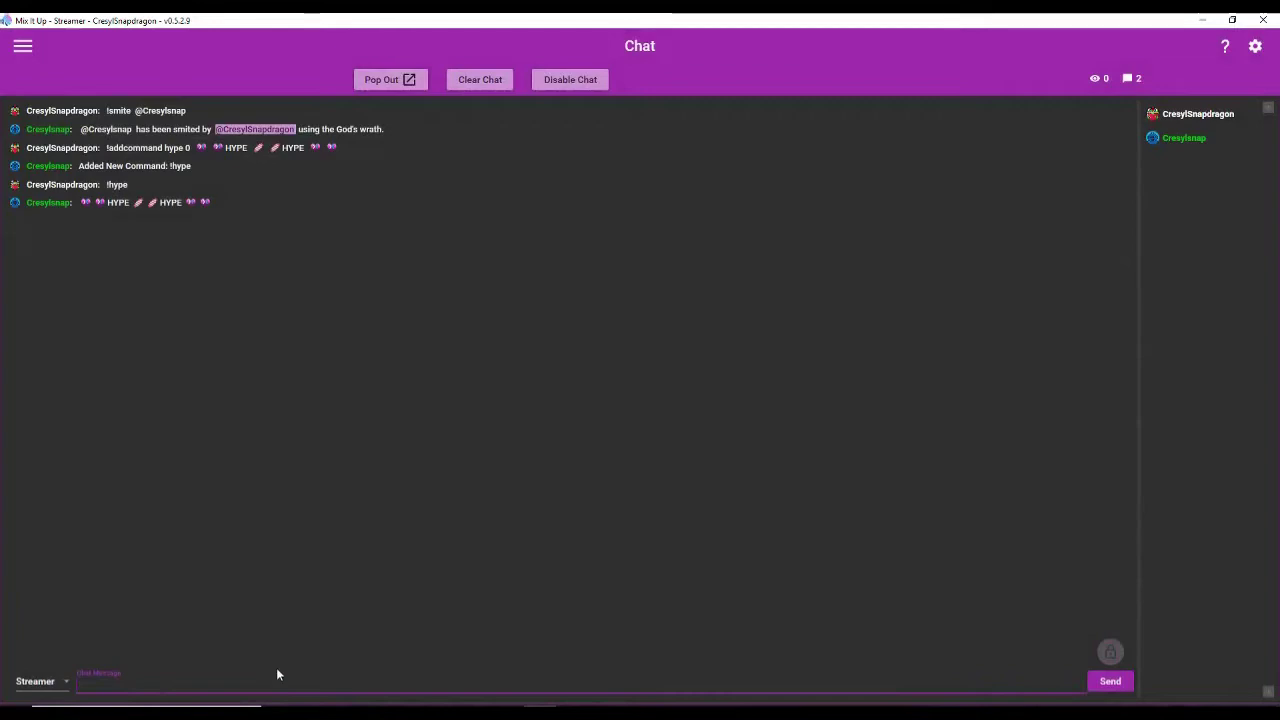
pyautogui.write('!smite @C')
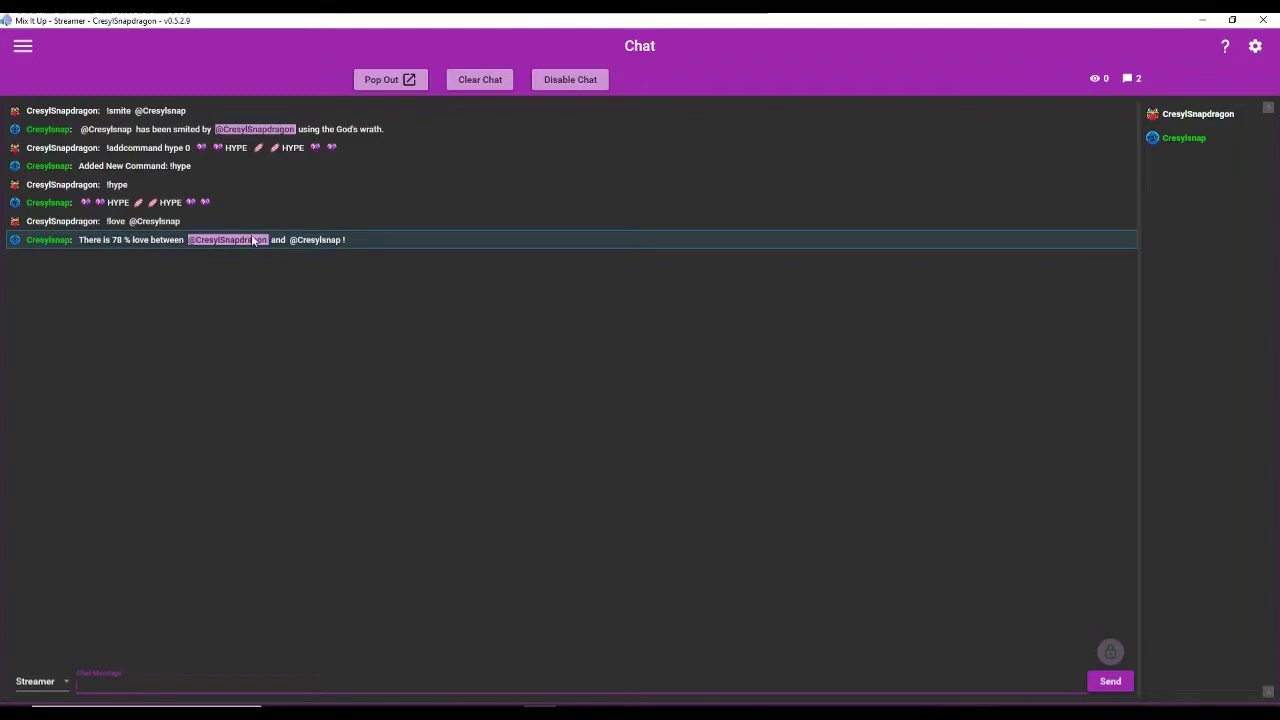
# Open the so command from the Commands page and examine its cooldown and the $arg1username and $arg1userurl identifiers in its message
pyautogui.click(25, 49)
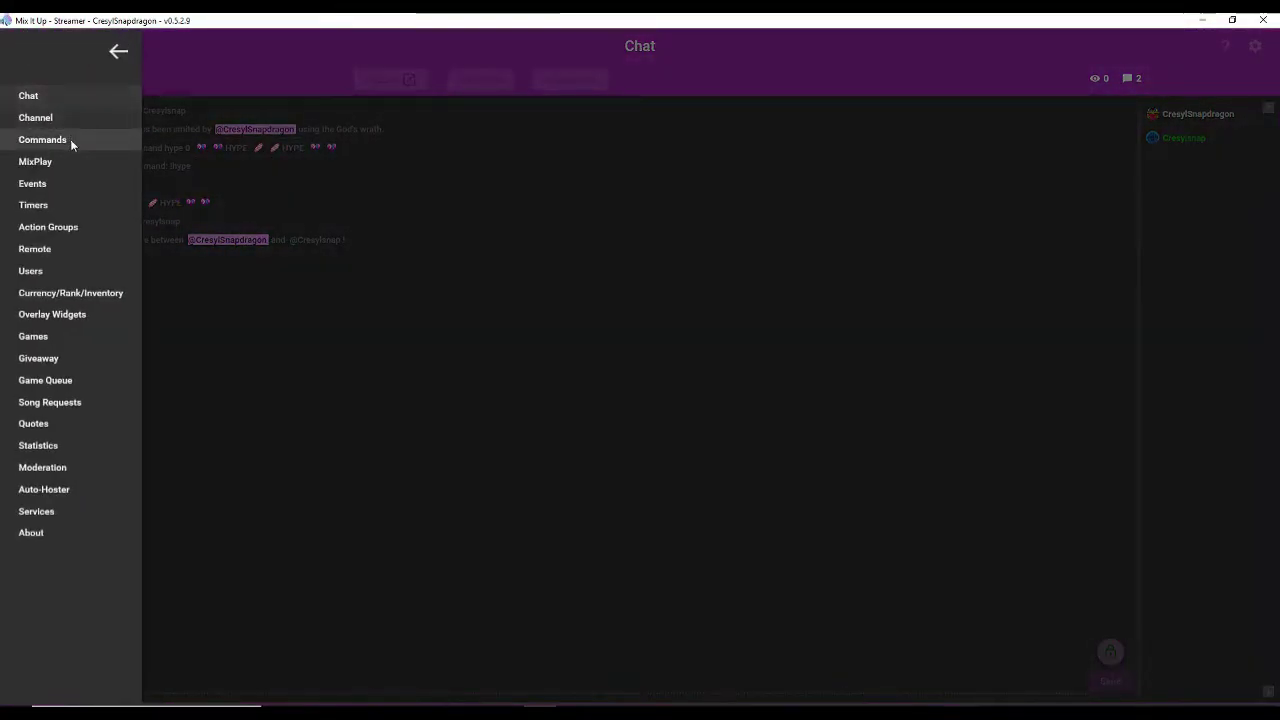
pyautogui.click(70, 138)
pyautogui.scroll(-3, 200, 445)
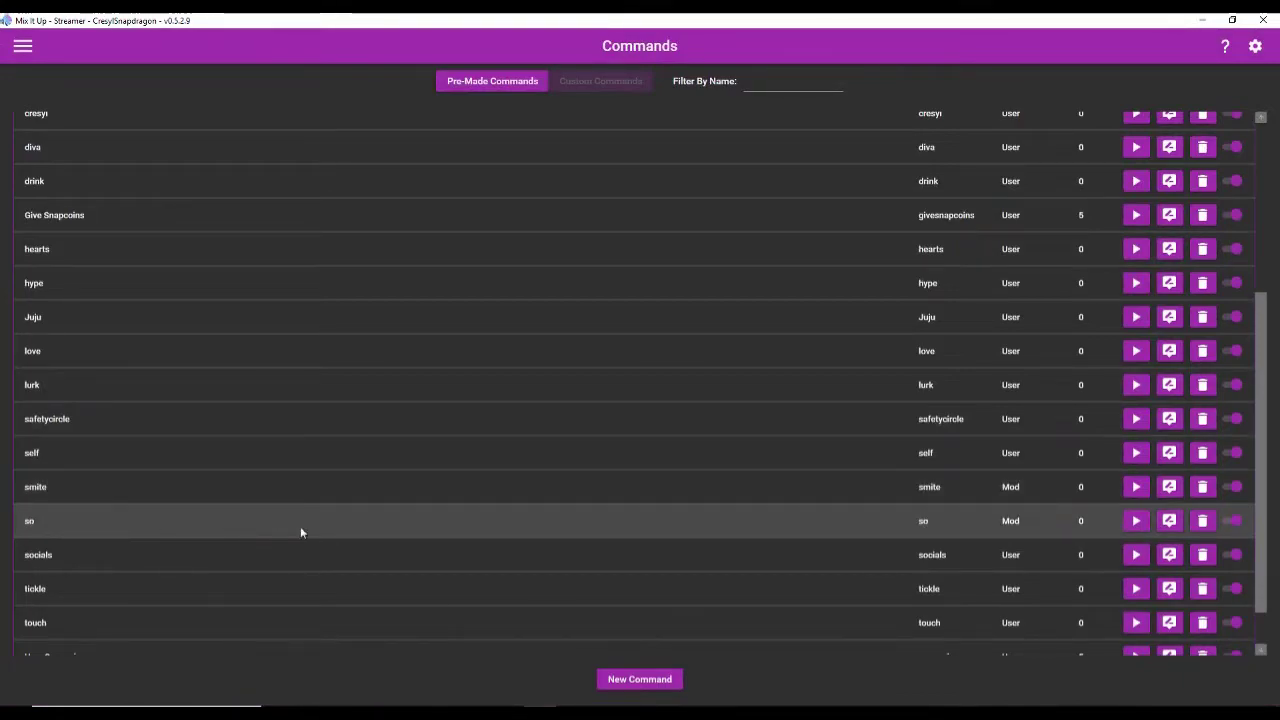
pyautogui.click(1170, 521)
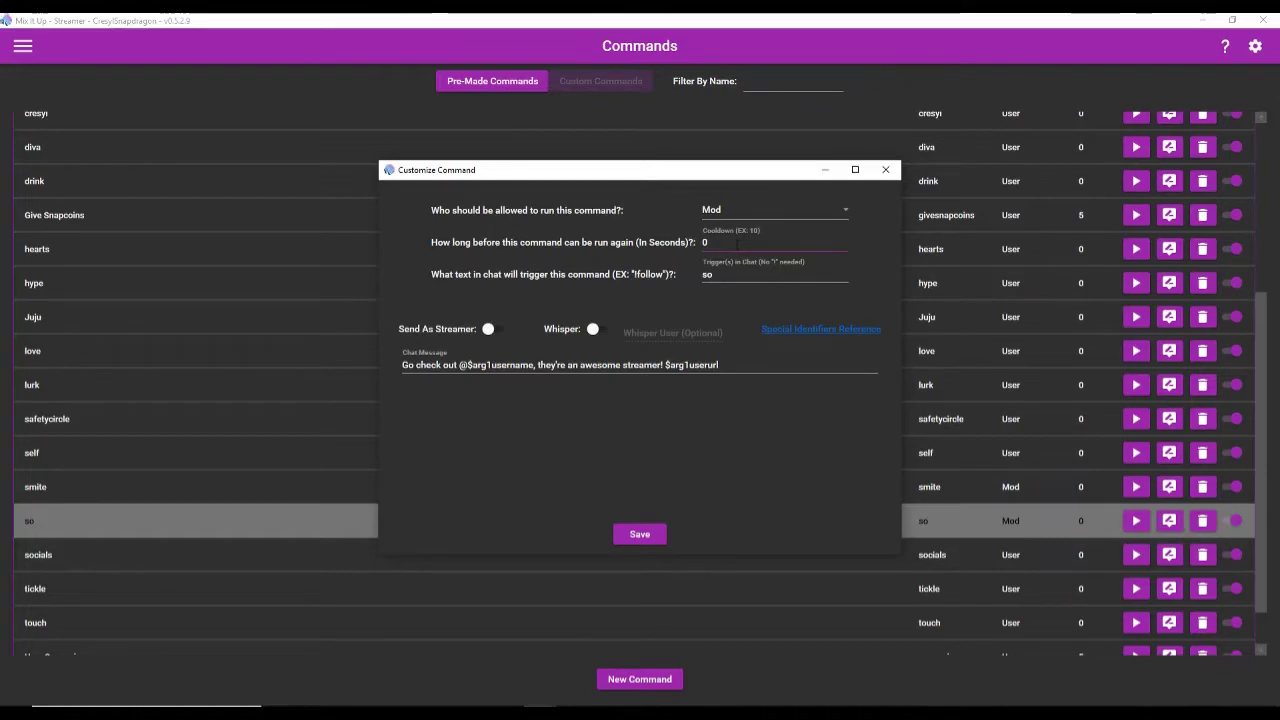
pyautogui.click(737, 243)
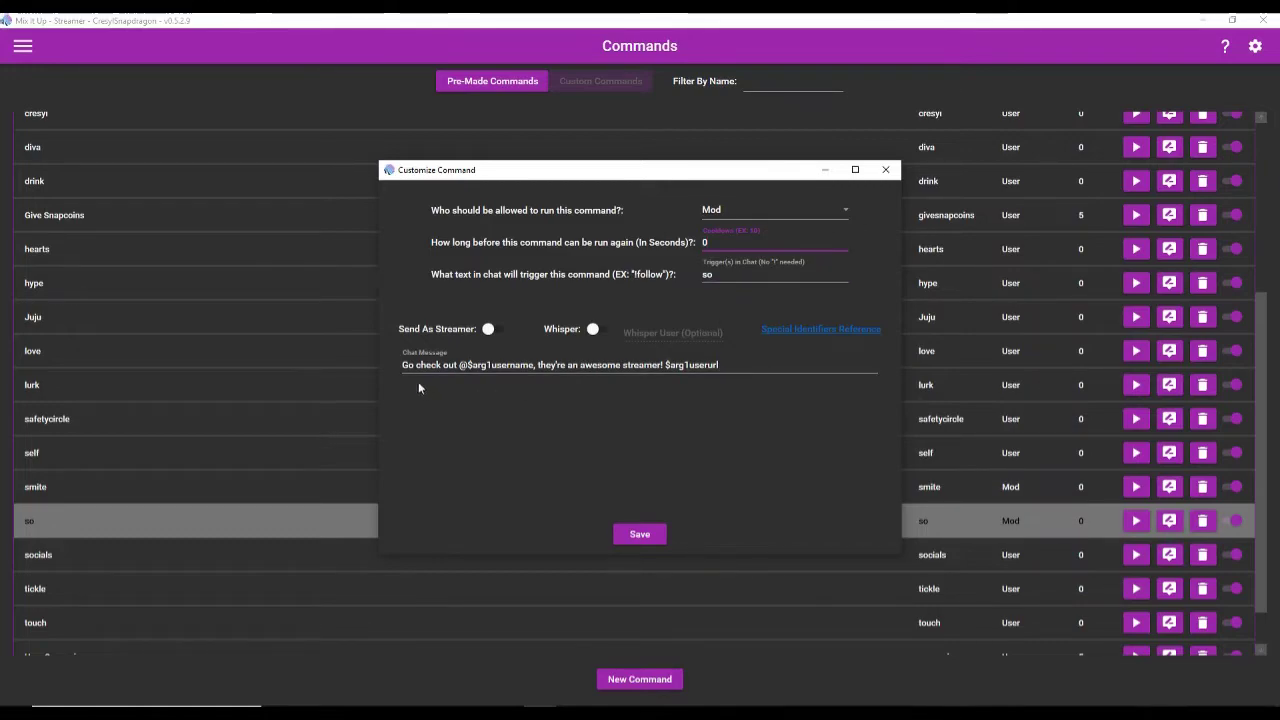
pyautogui.tripleClick(672, 367)
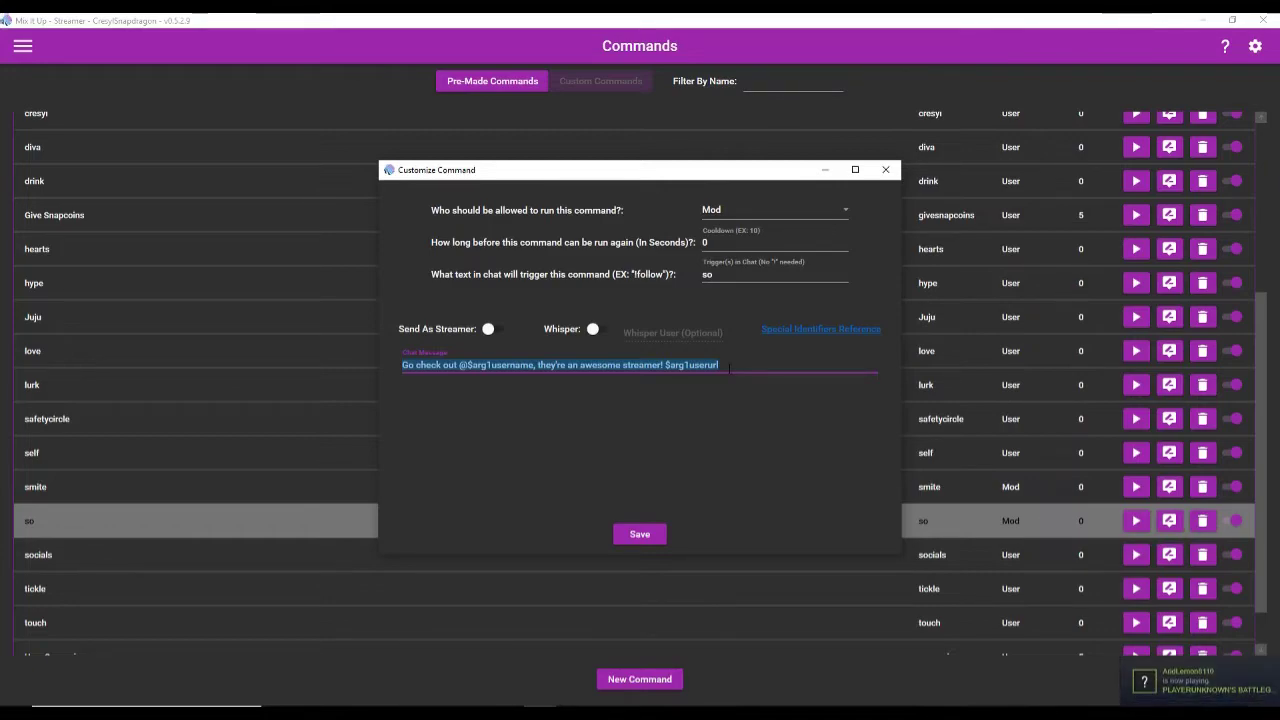
pyautogui.click(730, 367)
pyautogui.moveTo(460, 365); pyautogui.dragTo(534, 365)
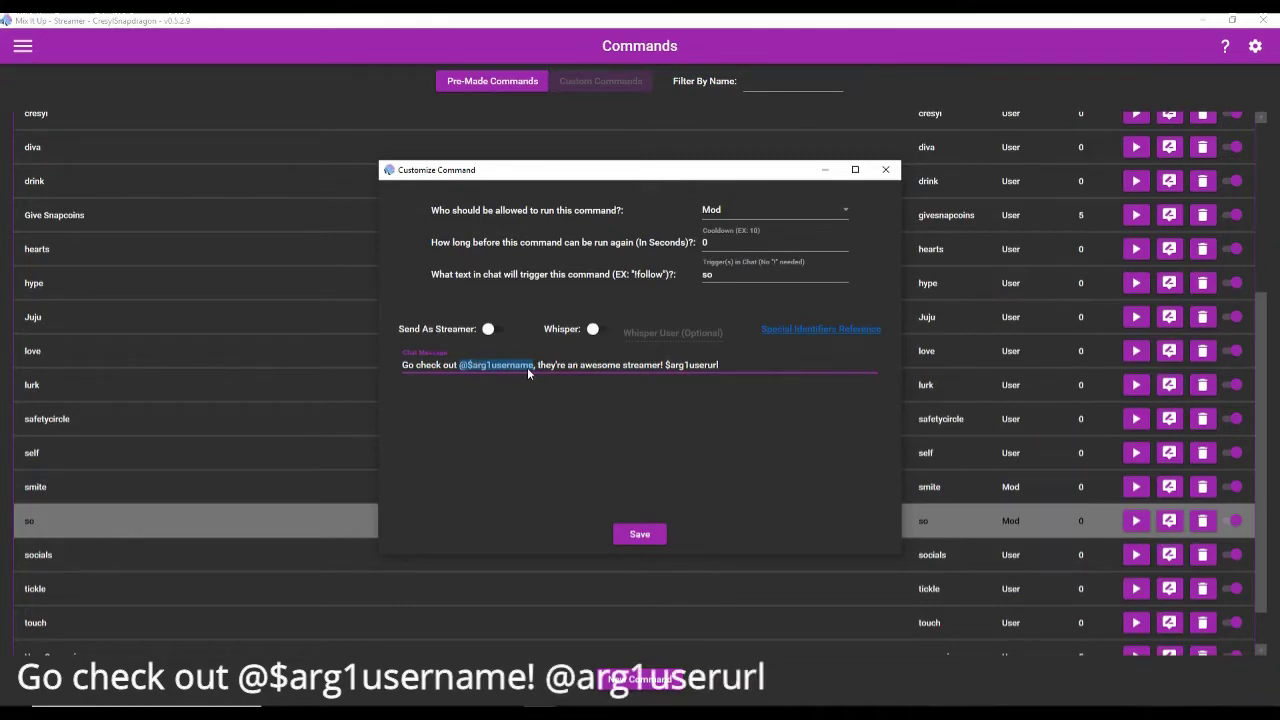
pyautogui.press('Left')
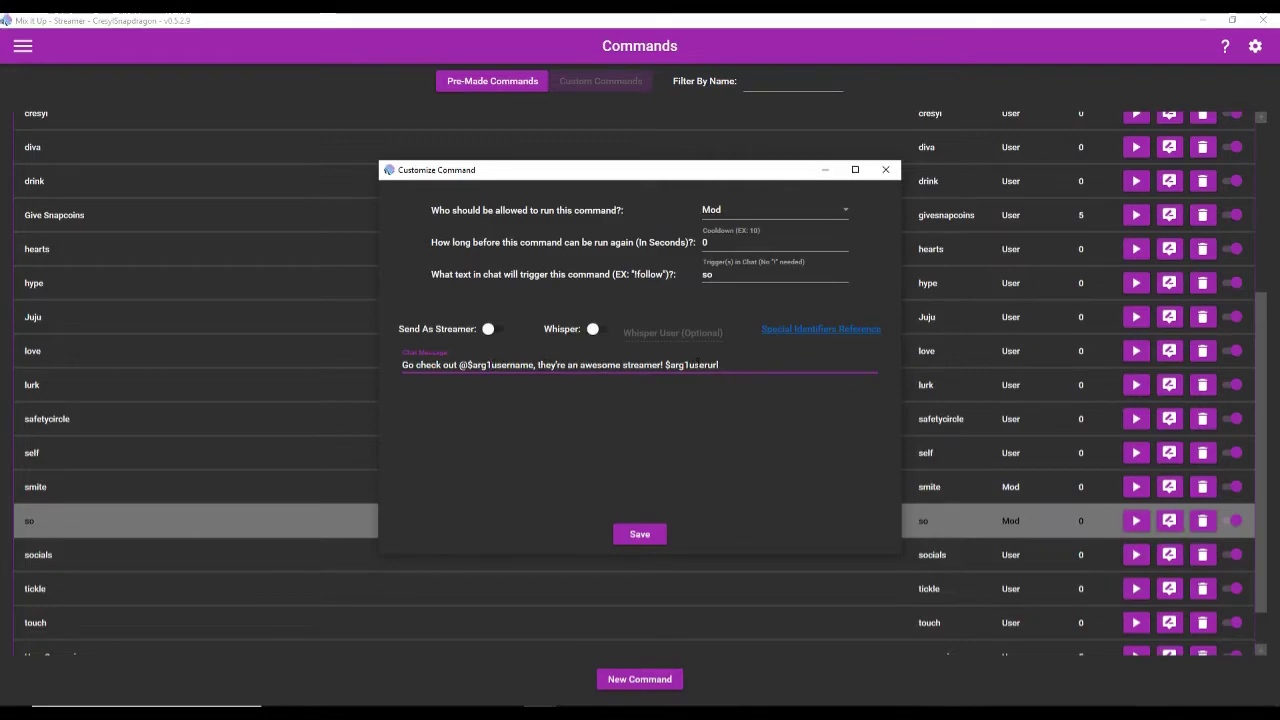
pyautogui.doubleClick(691, 365)
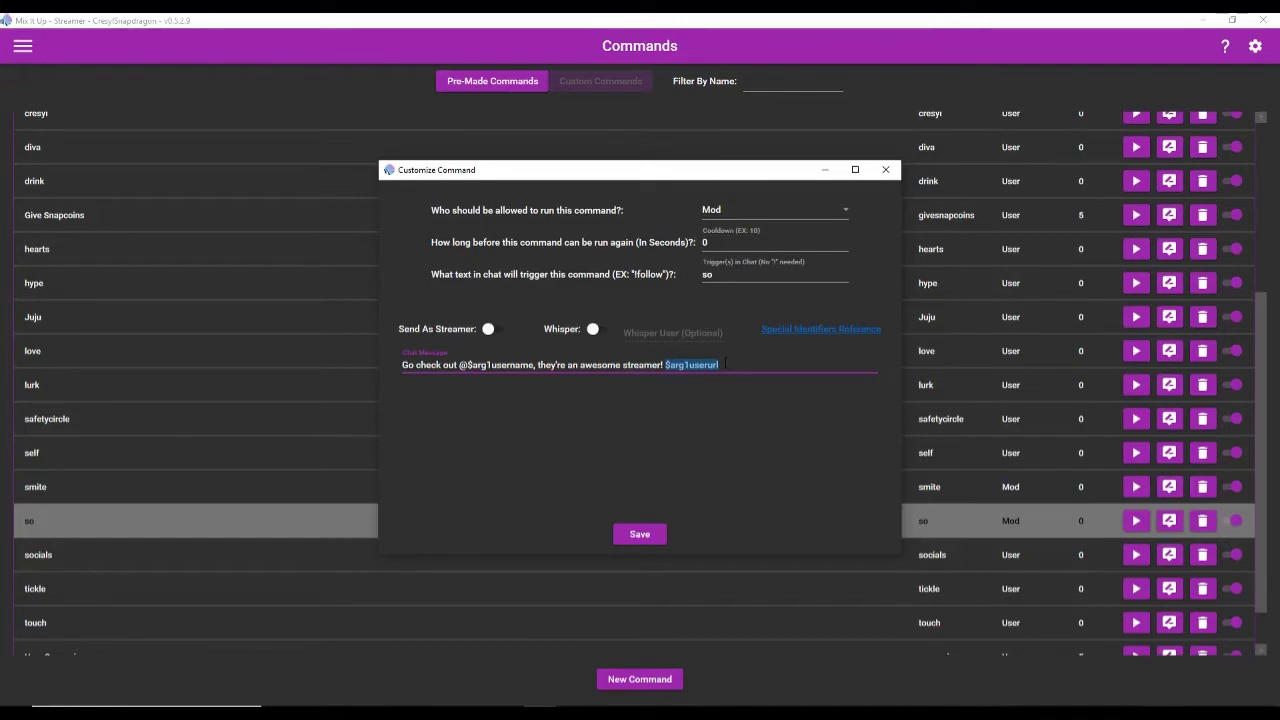
pyautogui.click(774, 488)
# Open the Special Identifiers reference and read through the available identifiers down to the Arguments section
pyautogui.click(816, 338)
pyautogui.scroll(-2, 619, 484)
pyautogui.scroll(-3, 619, 484)
pyautogui.scroll(1, 617, 489)
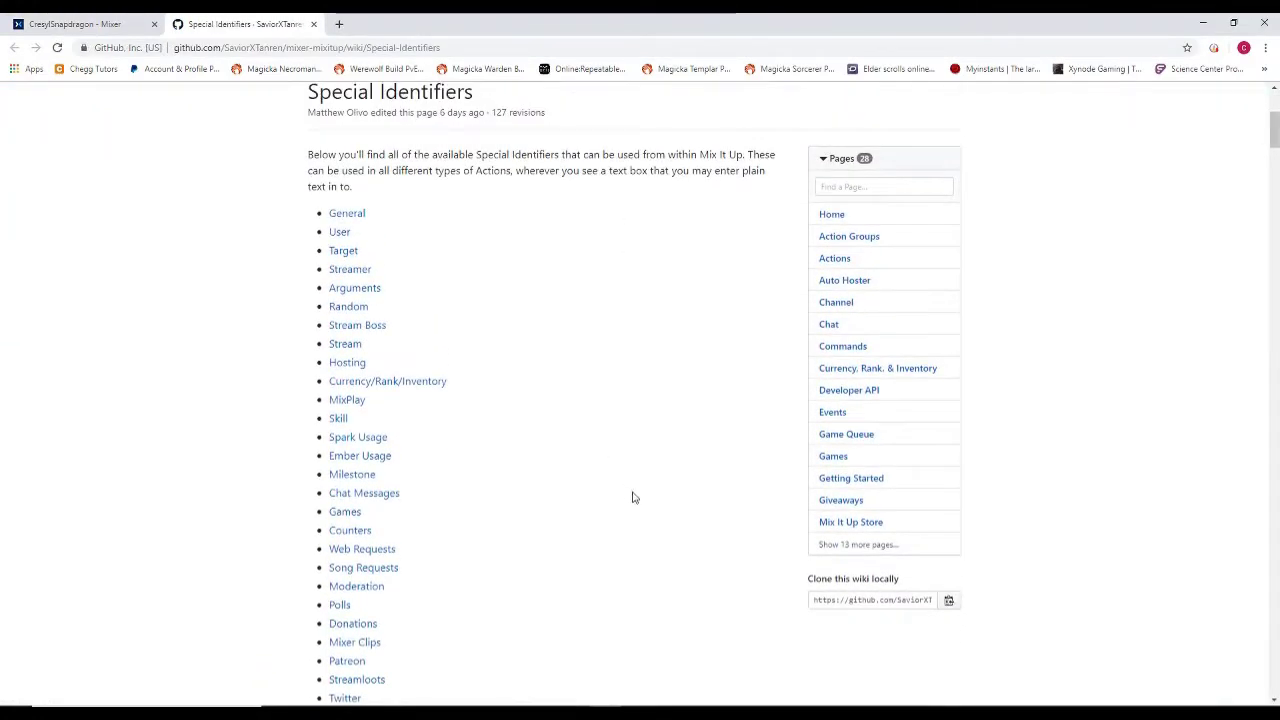
pyautogui.scroll(-1, 632, 497)
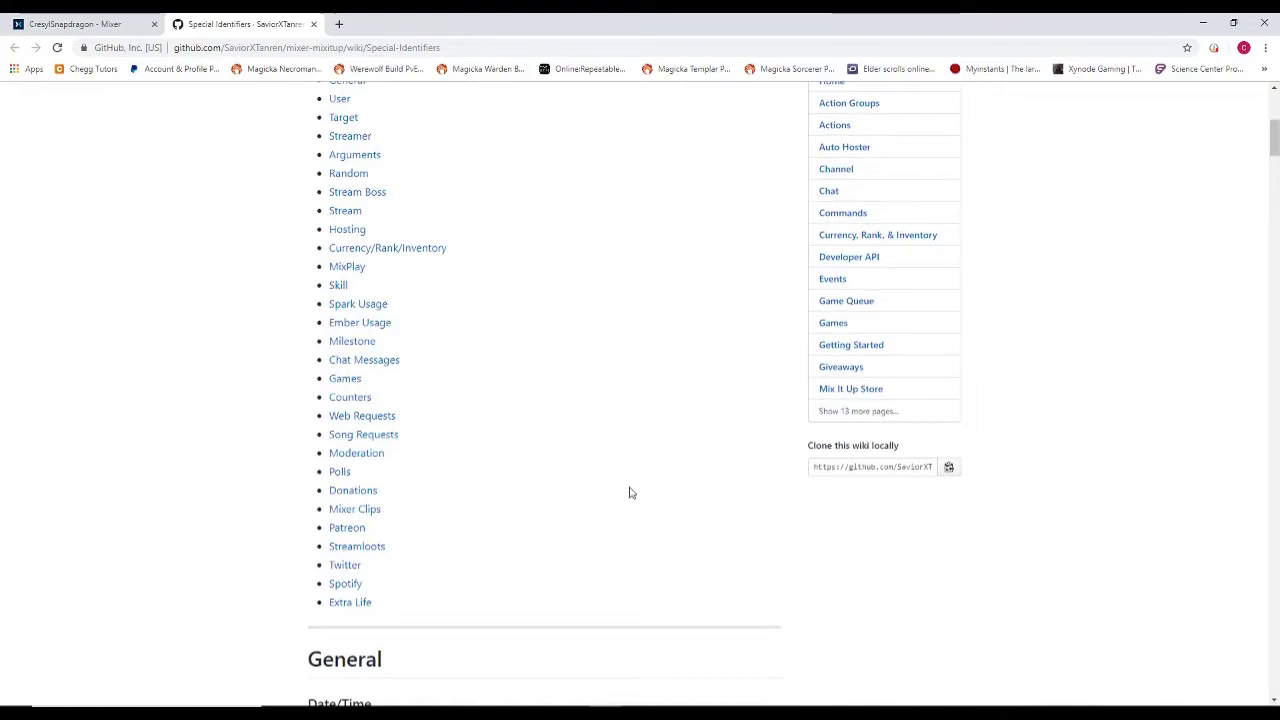
pyautogui.scroll(-3, 630, 490)
pyautogui.scroll(-4, 556, 452)
pyautogui.scroll(-4, 550, 450)
pyautogui.scroll(-5, 541, 447)
pyautogui.scroll(-5, 548, 453)
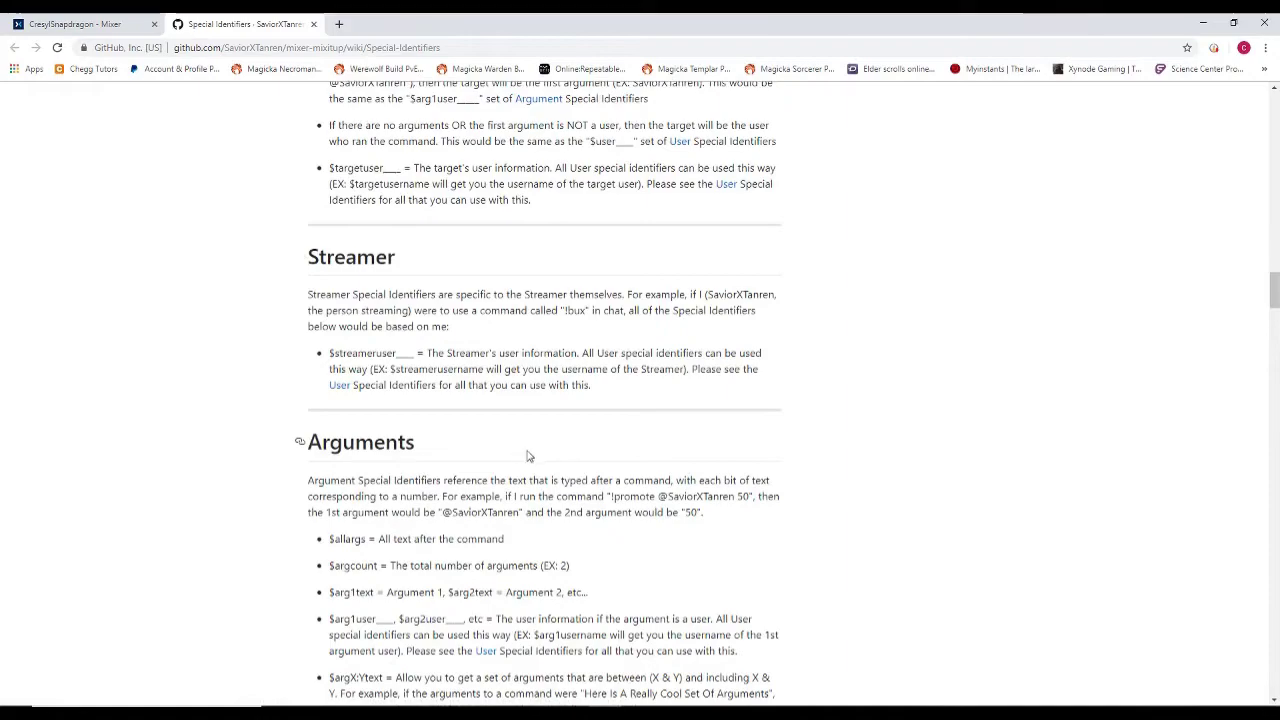
# Search the reference page for "hostcount" and highlight the $streamhostcount identifier
pyautogui.hotkey('ctrl', 'f')
pyautogui.write('hostcount')
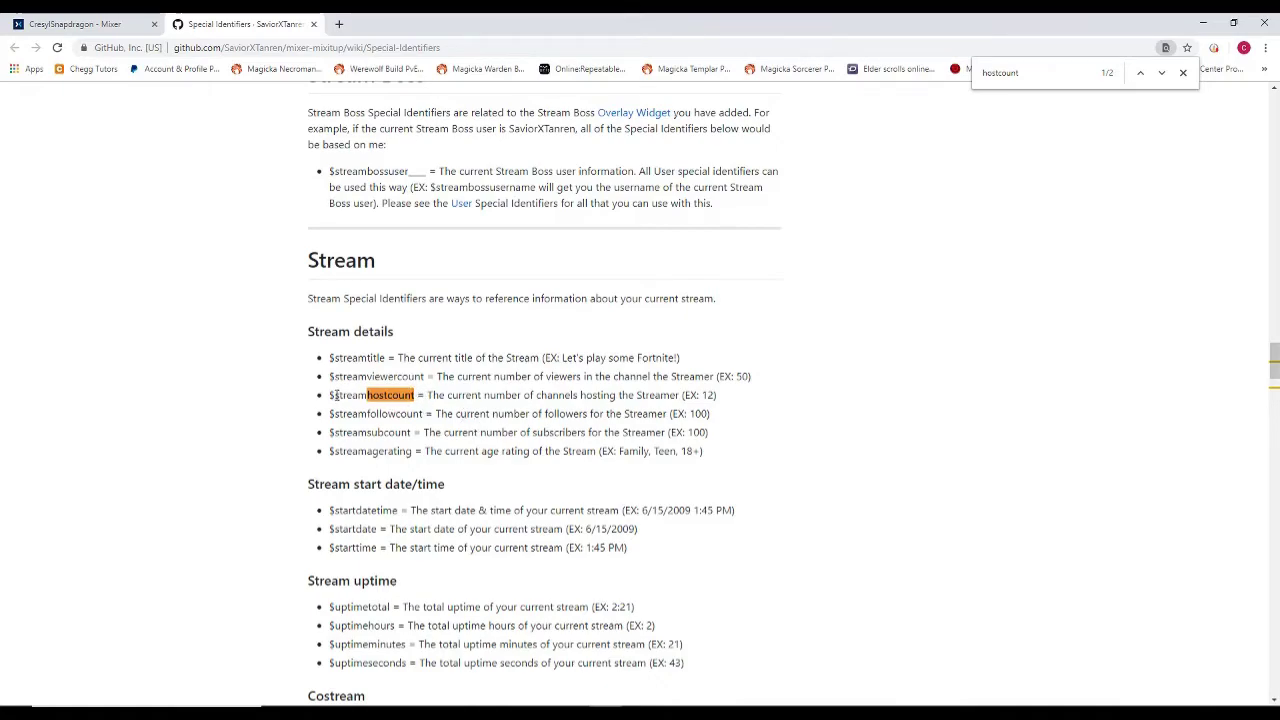
pyautogui.moveTo(330, 395); pyautogui.dragTo(402, 396)
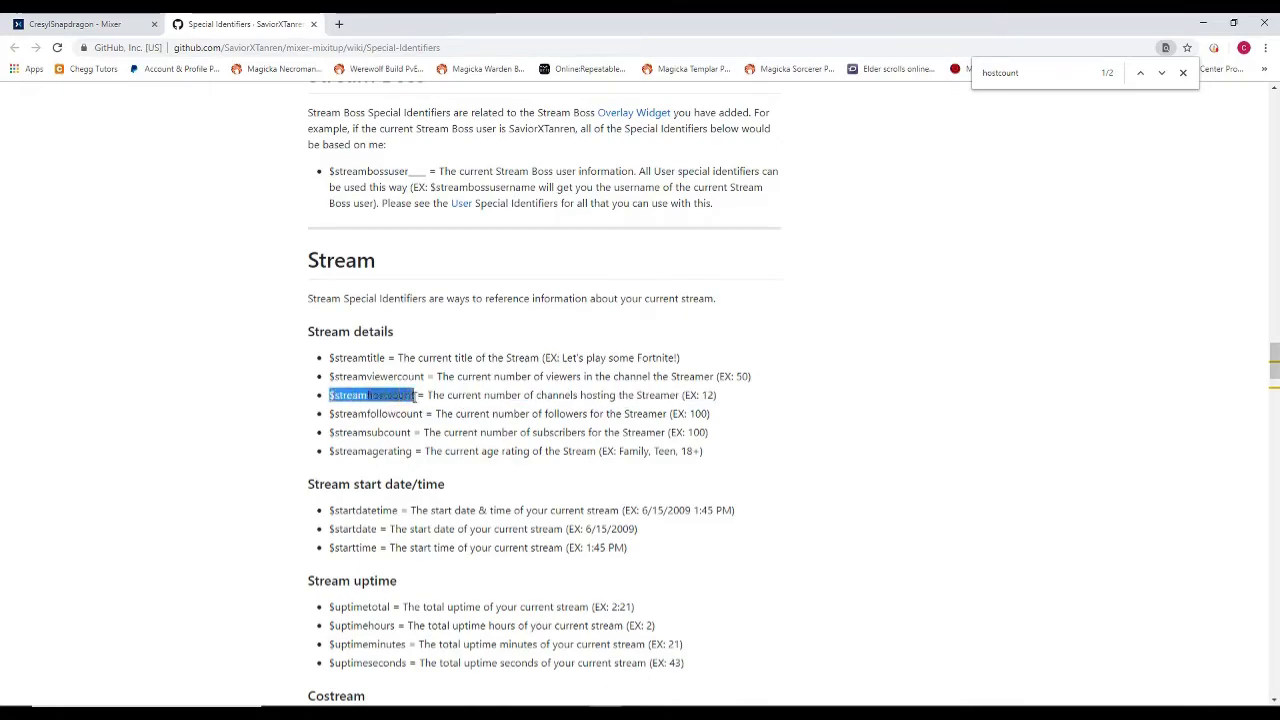
# Switch back to Mix It Up and close the so command's editor without saving
pyautogui.moveTo(527, 680)
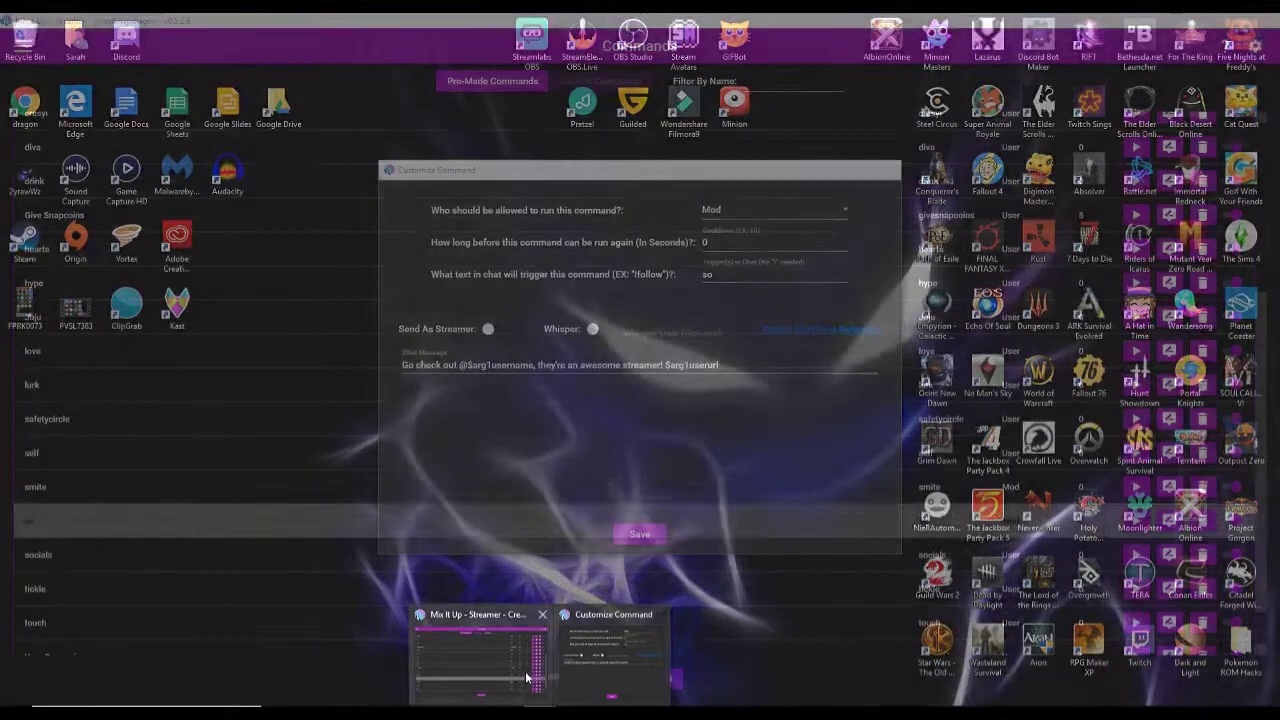
pyautogui.click(612, 655)
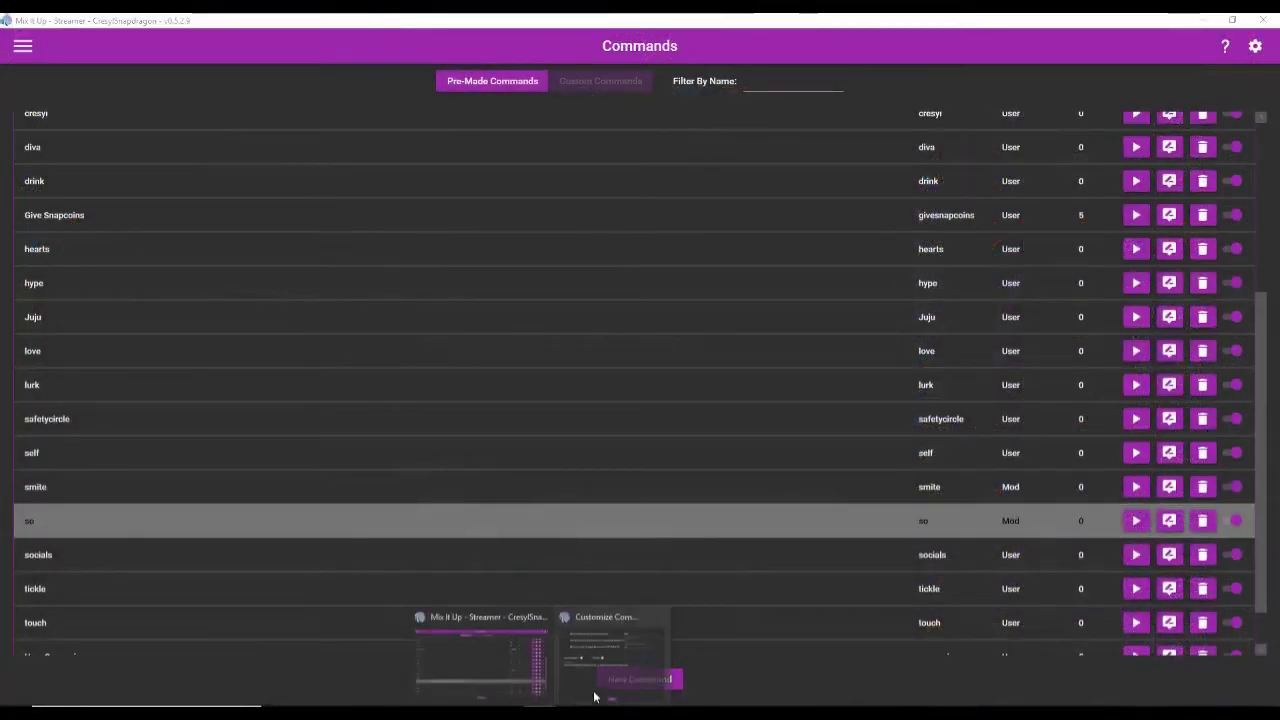
pyautogui.click(605, 670)
pyautogui.click(885, 169)
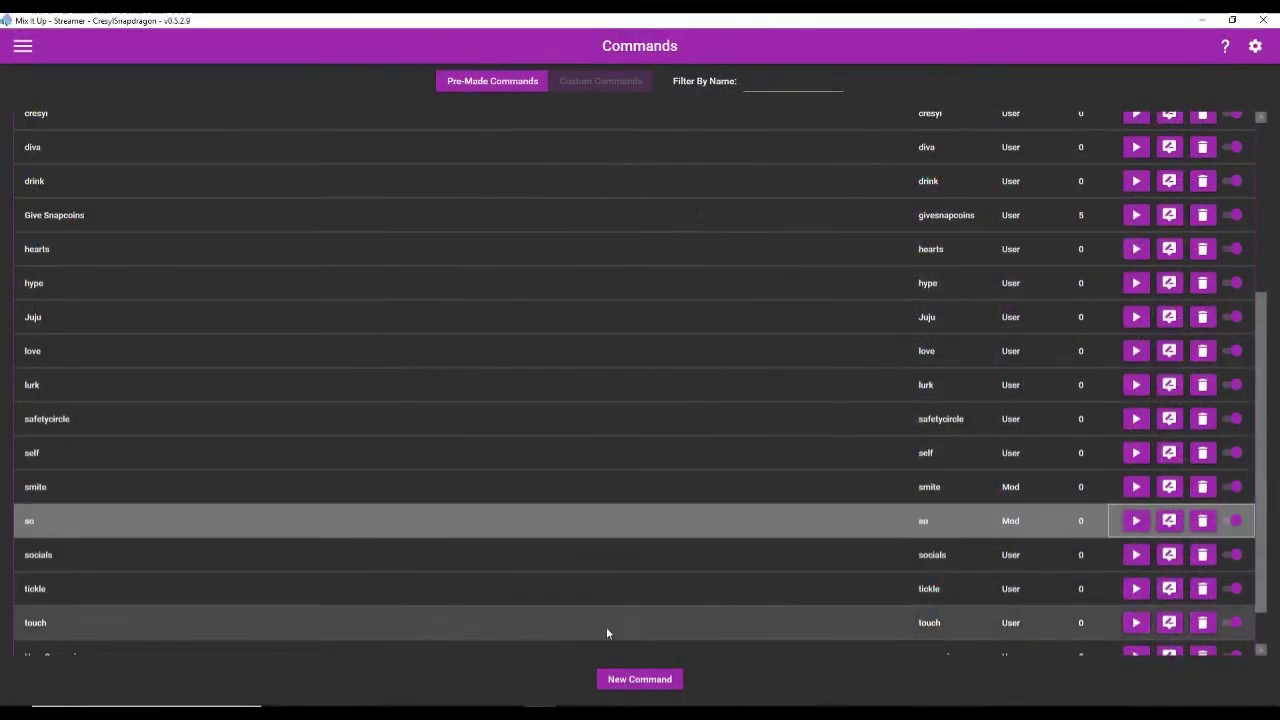
# Start a new chat command restricted to Mod with the chat trigger hostcount
pyautogui.click(616, 679)
pyautogui.click(655, 338)
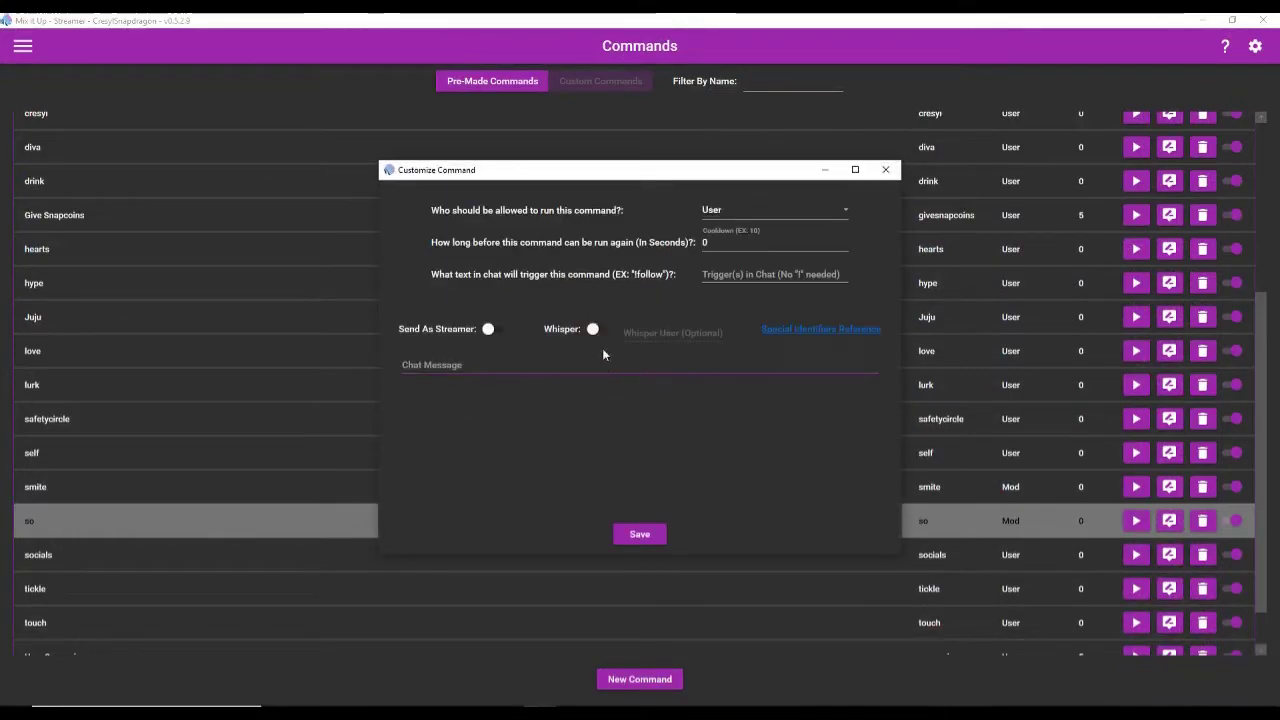
pyautogui.click(737, 273)
pyautogui.click(736, 213)
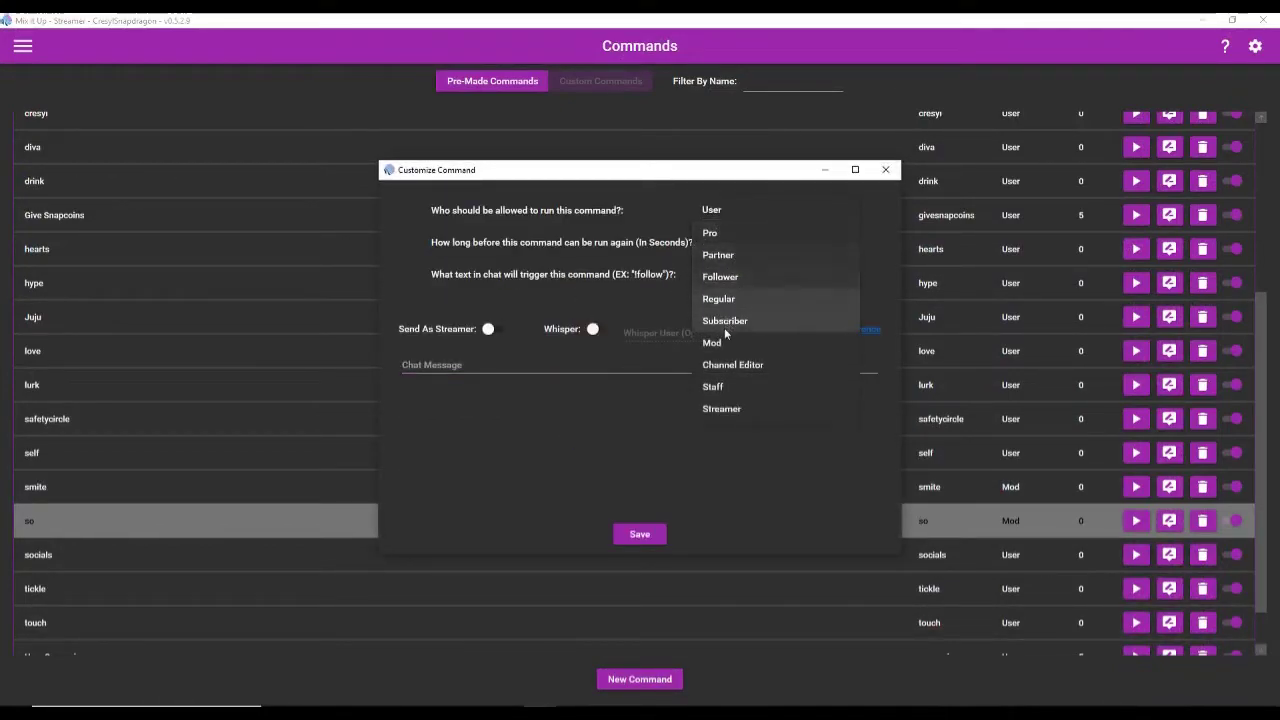
pyautogui.click(735, 346)
pyautogui.click(747, 269)
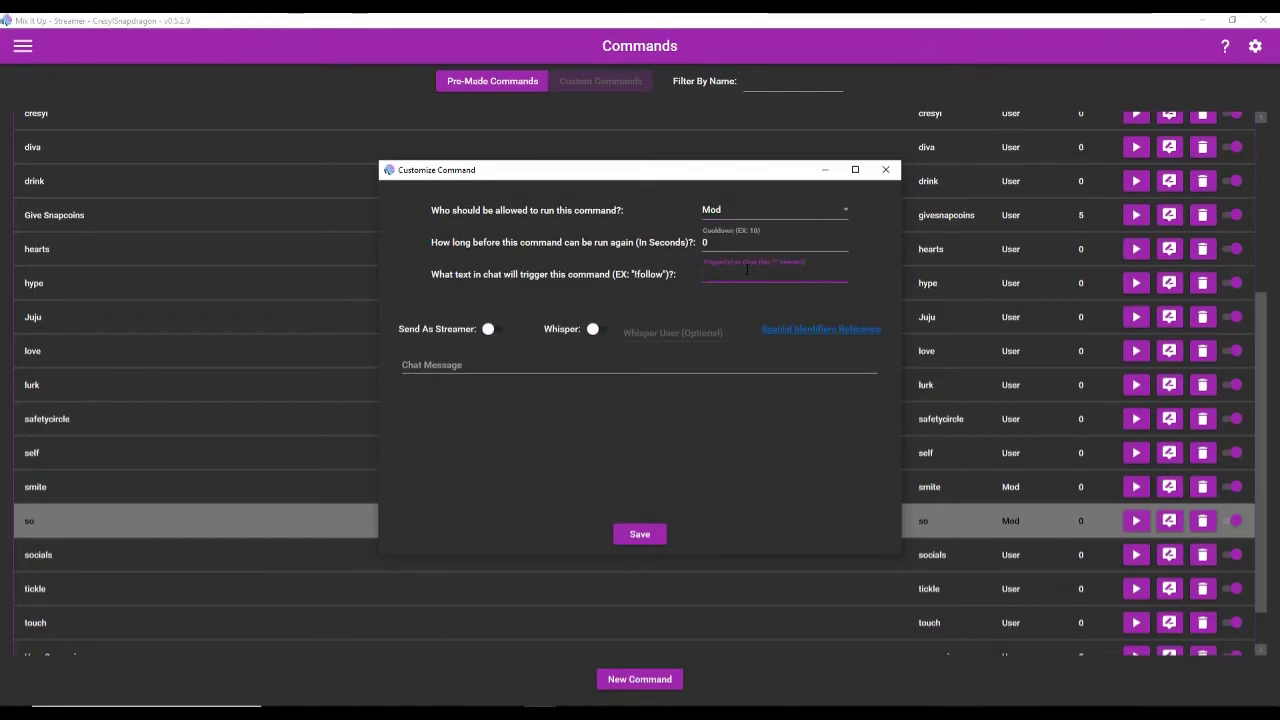
pyautogui.write('hostcount')
# Set the hostcount command's chat message to "This stream is being hosted by $streamhostcount users." and save the command
pyautogui.click(488, 366)
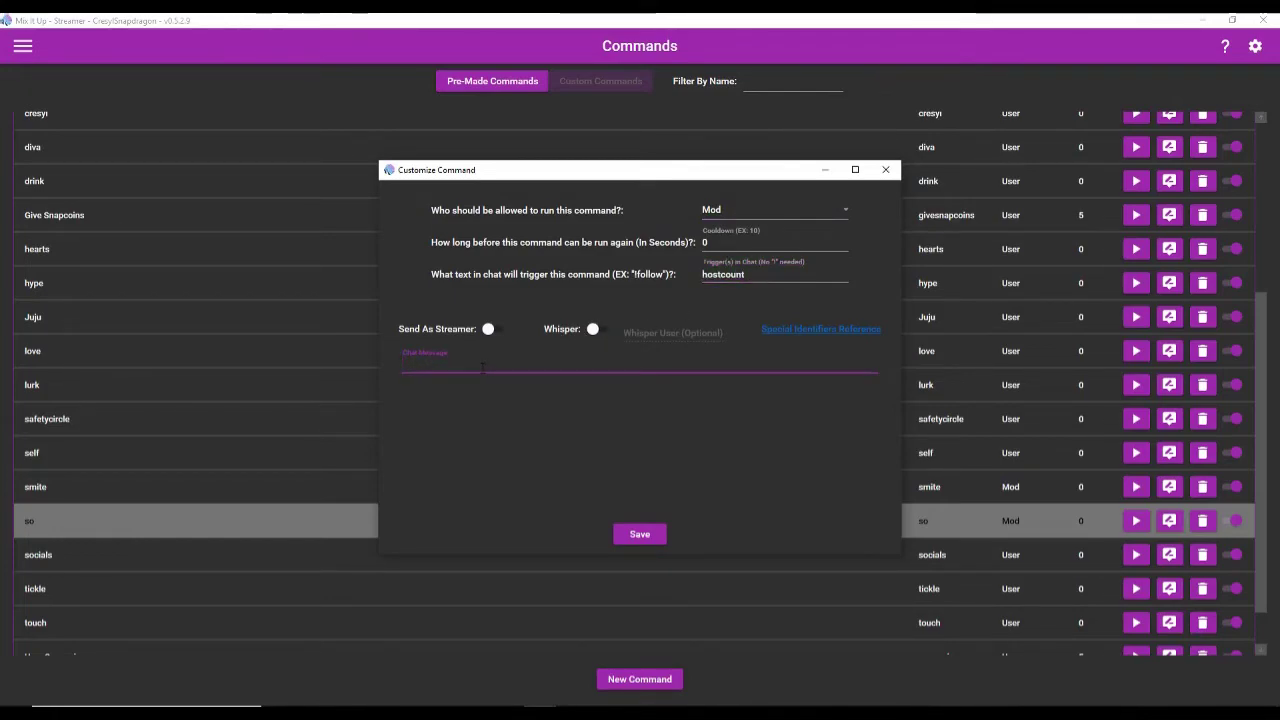
pyautogui.write('This stream is being host')
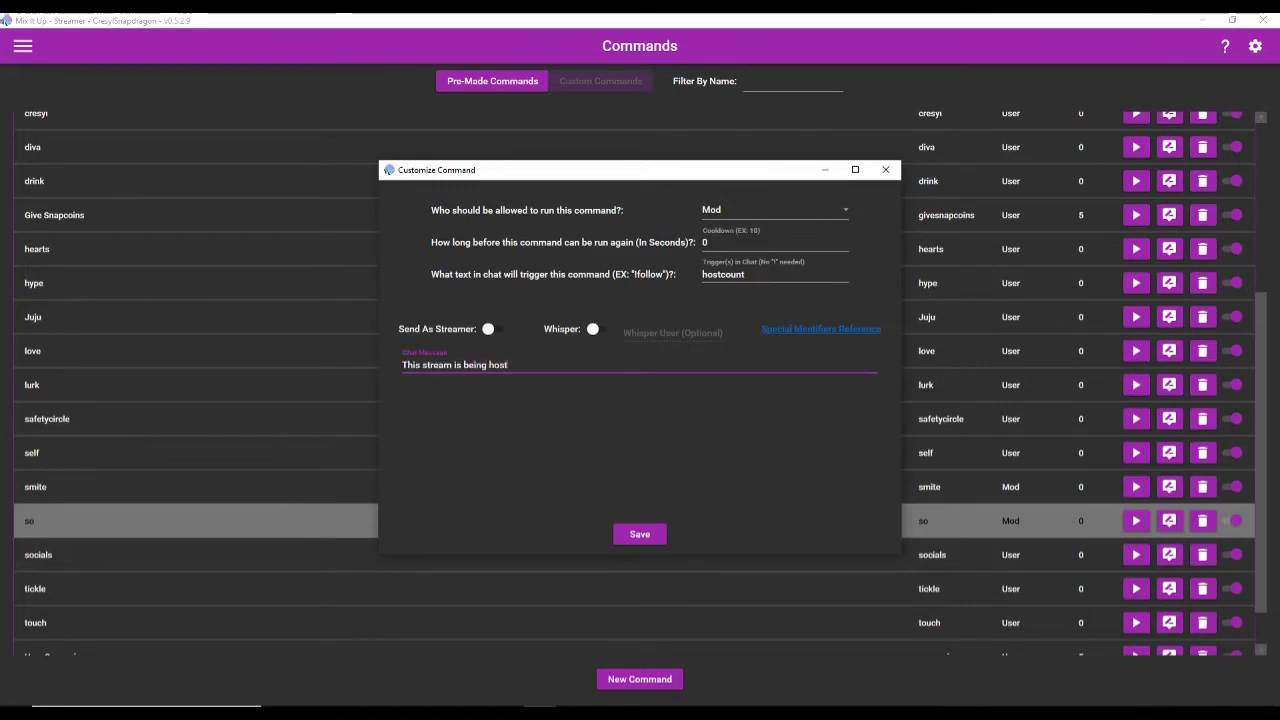
pyautogui.write('ed by $streamhostcount users.')
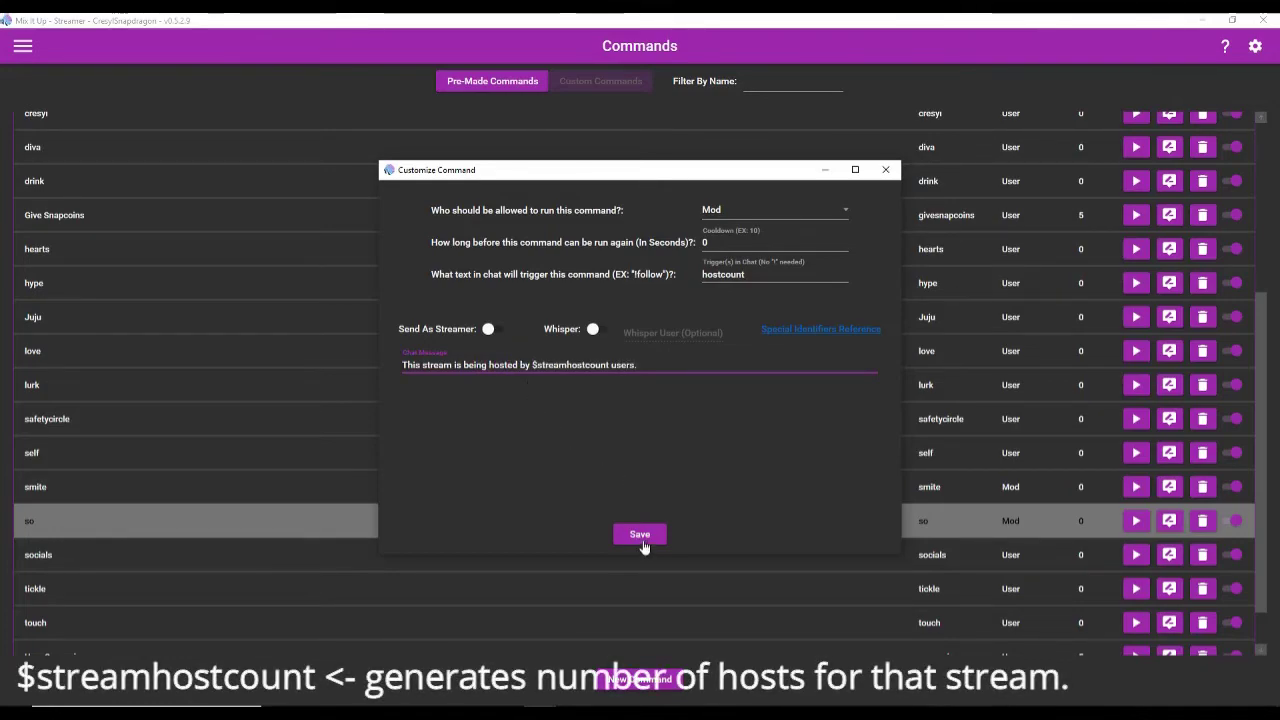
pyautogui.click(652, 533)
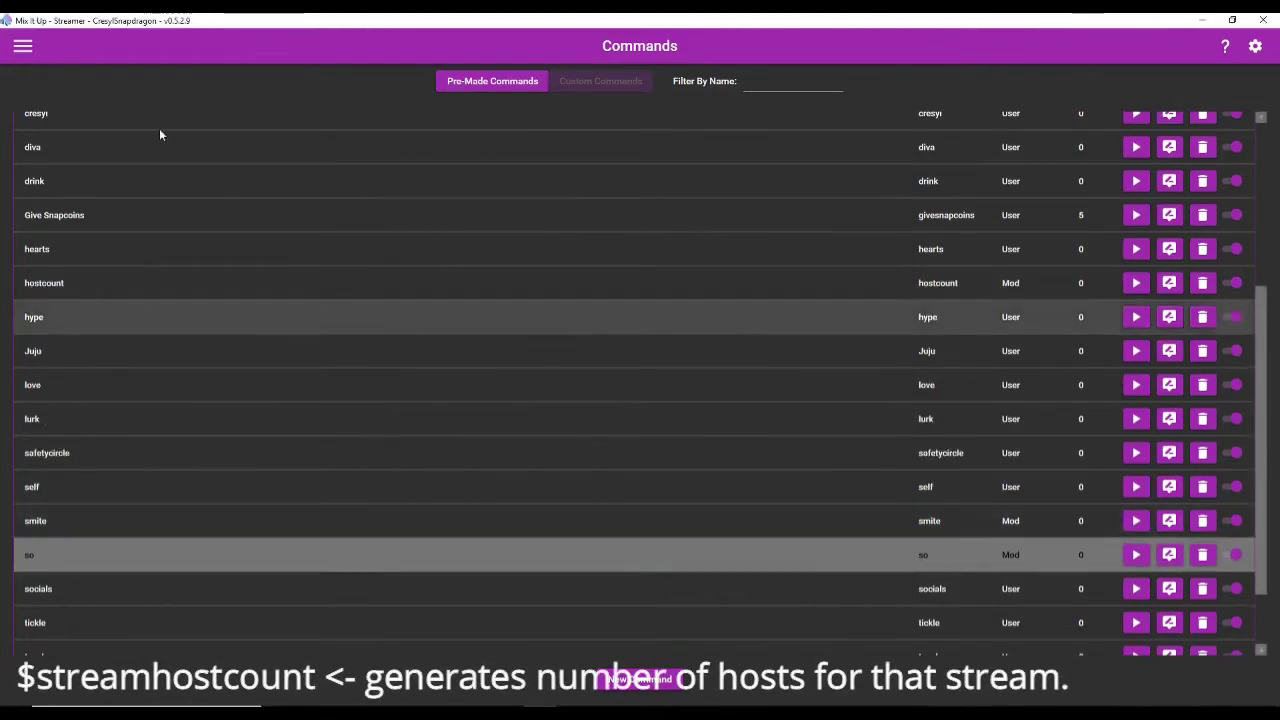
# Go to the Chat page and test the new command by sending !hostcount
pyautogui.click(22, 45)
pyautogui.click(44, 96)
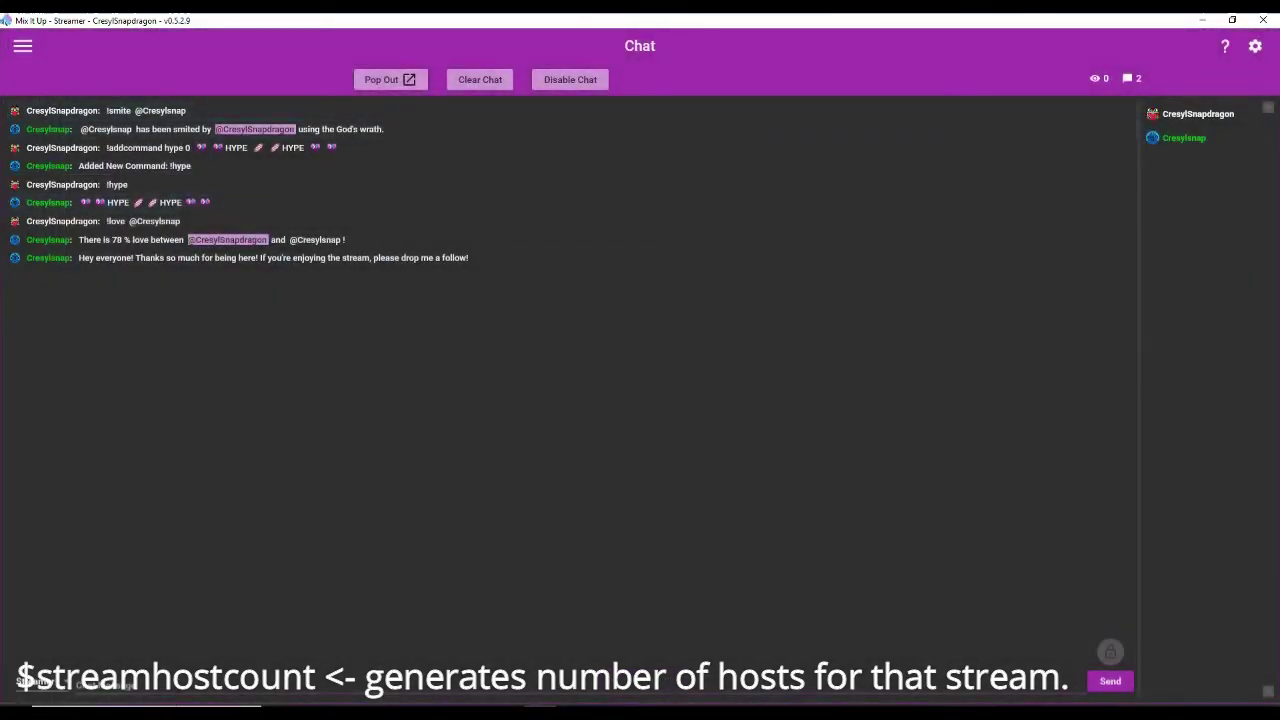
pyautogui.click(186, 681)
pyautogui.write('!hostcount')
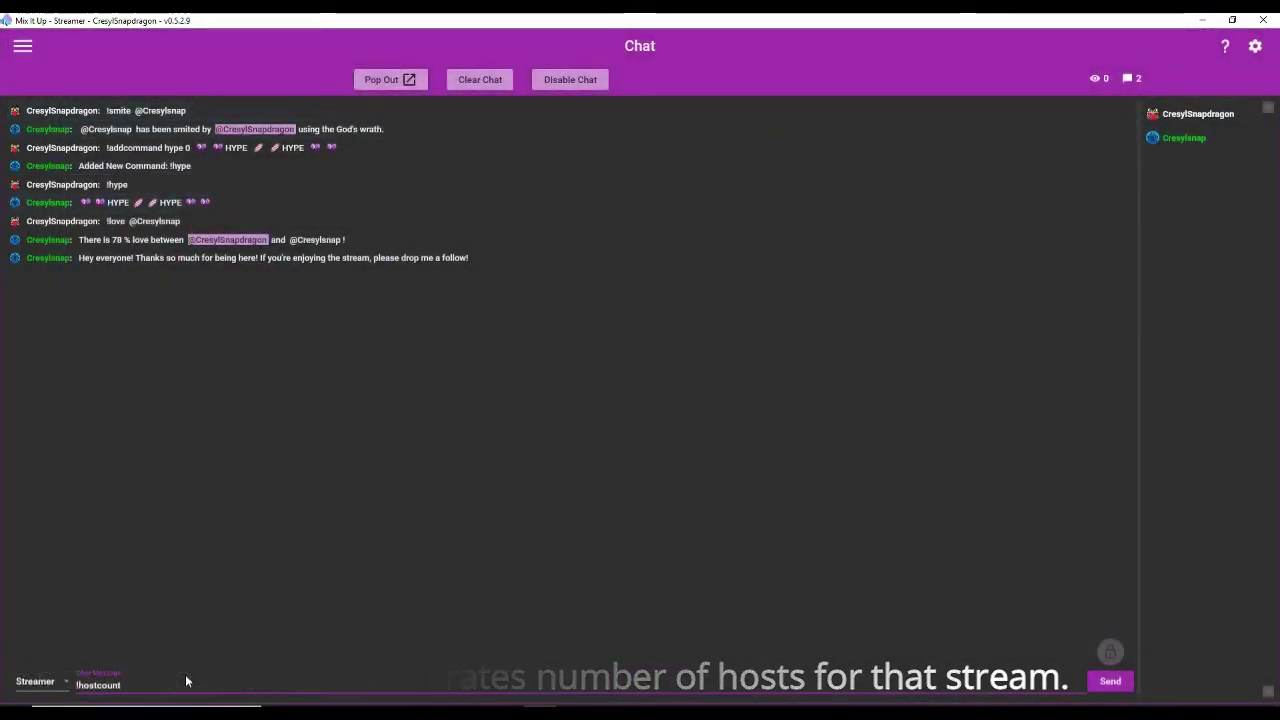
pyautogui.press('Return')
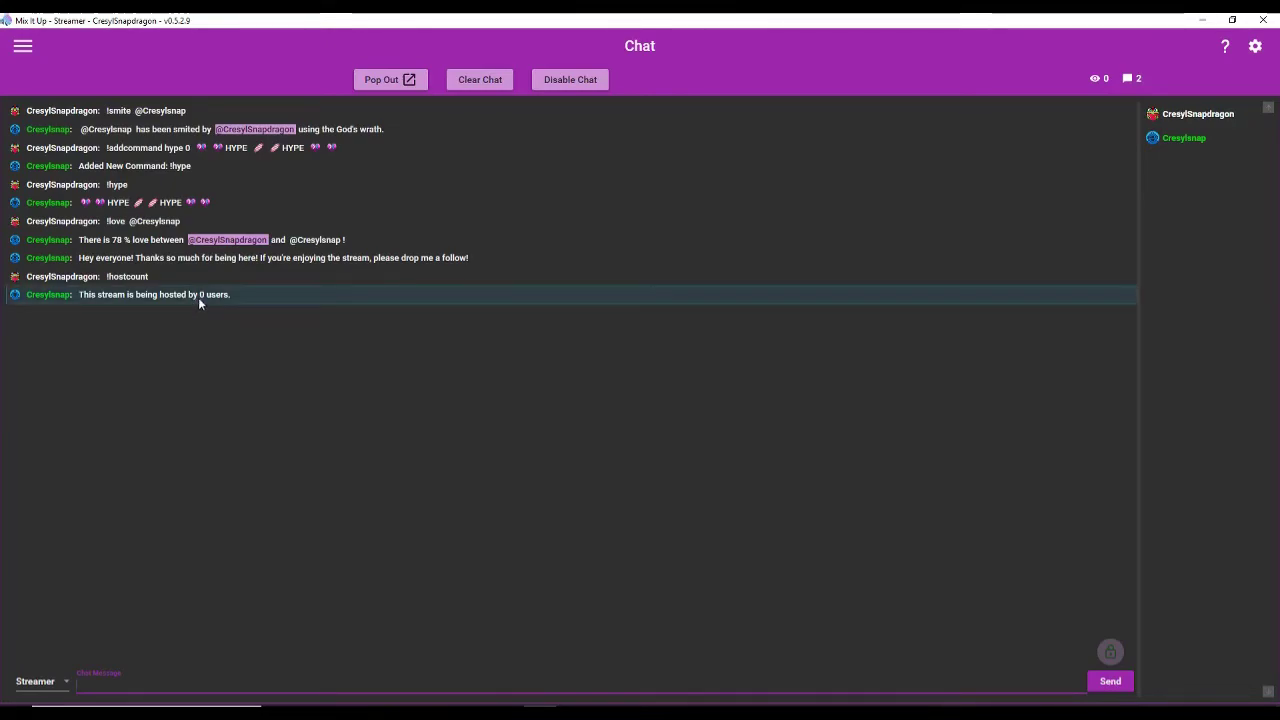
# Reopen the hostcount command from the Commands page, highlight its full chat message for review, and save it as is
pyautogui.click(22, 45)
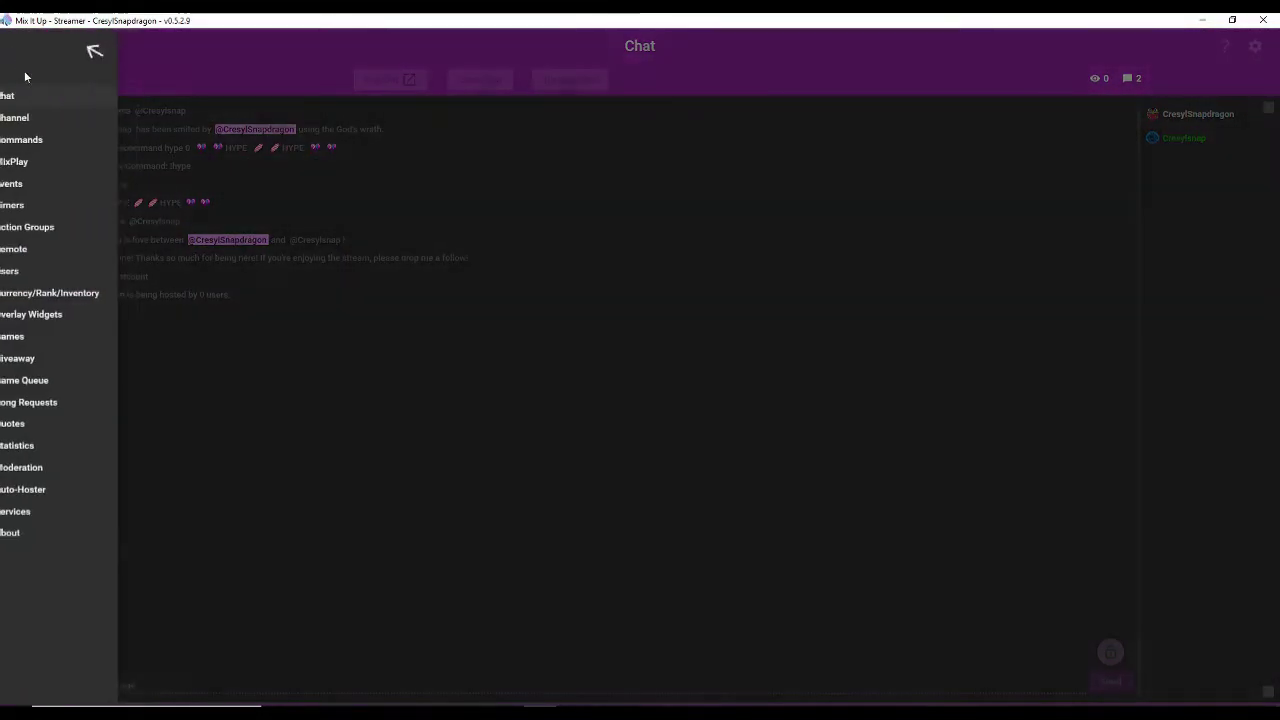
pyautogui.click(39, 148)
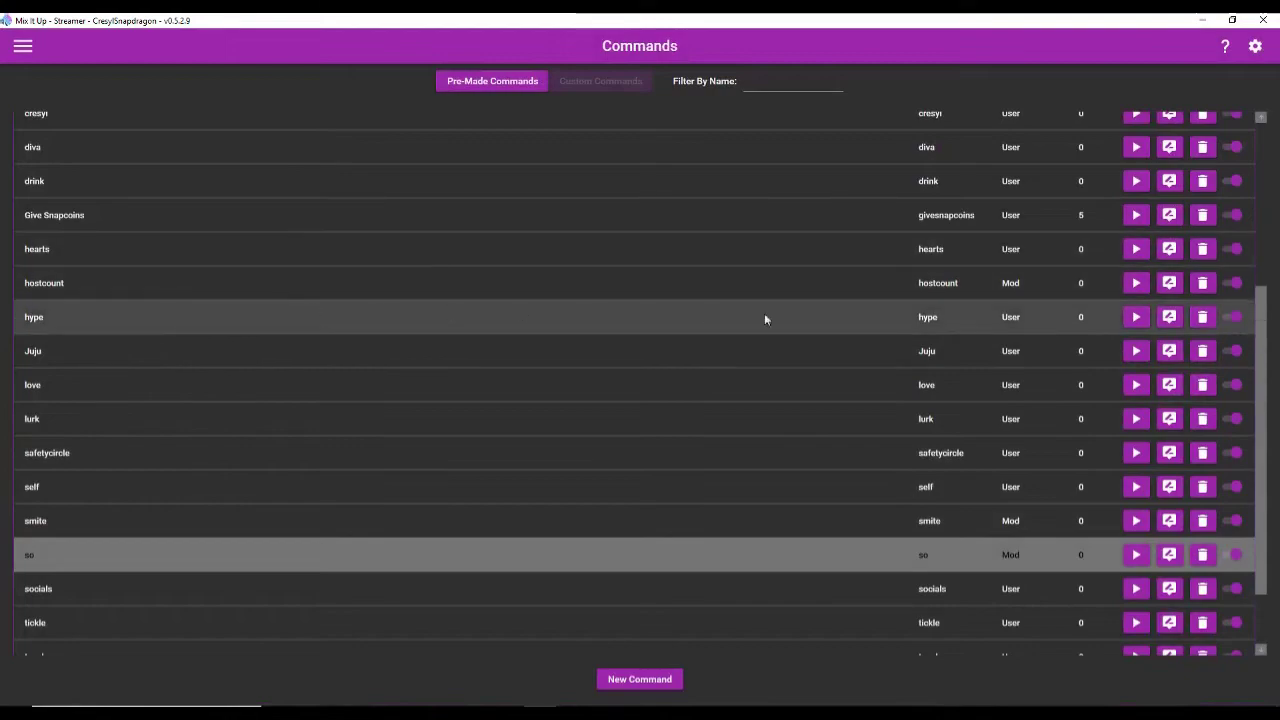
pyautogui.click(1169, 283)
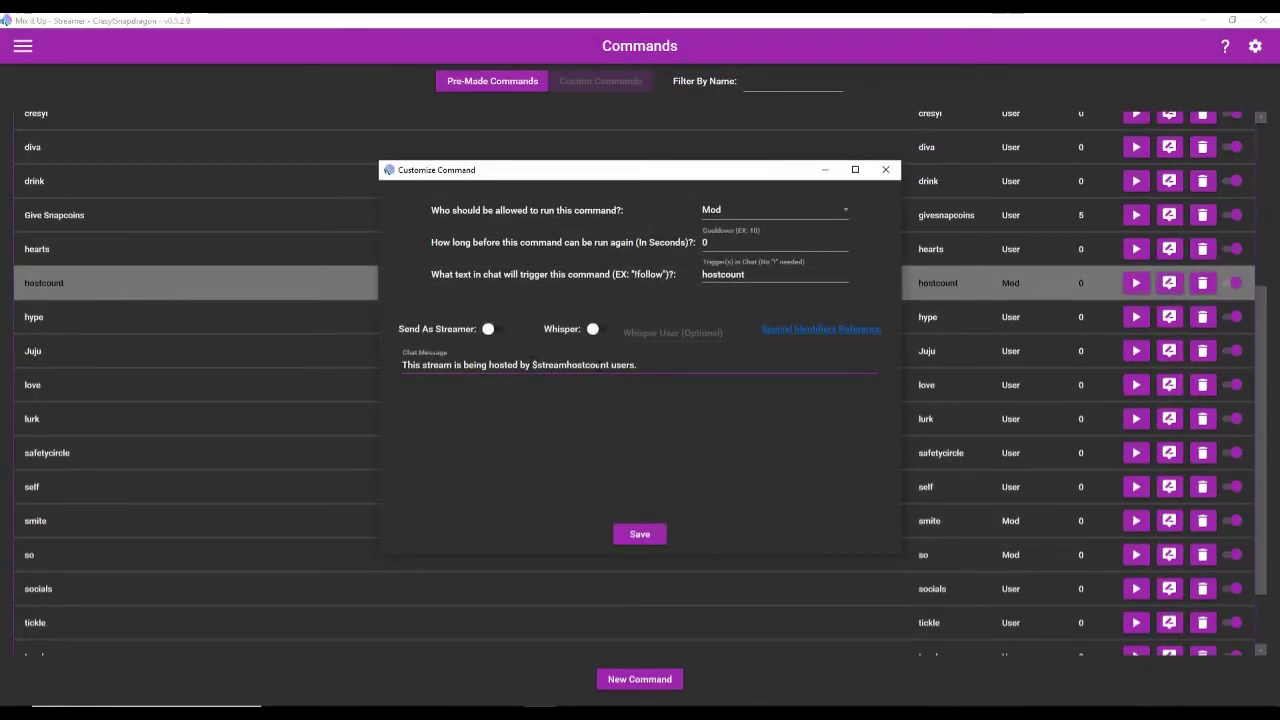
pyautogui.moveTo(680, 365); pyautogui.dragTo(401, 364)
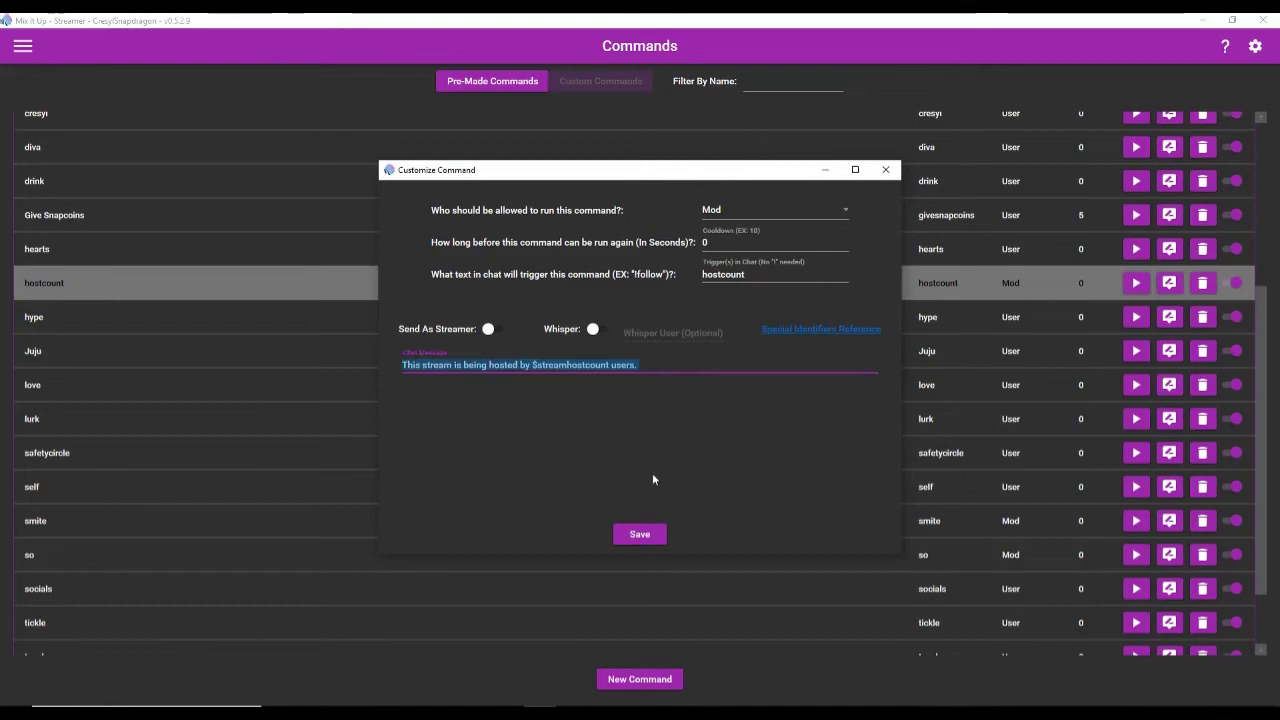
pyautogui.click(632, 538)
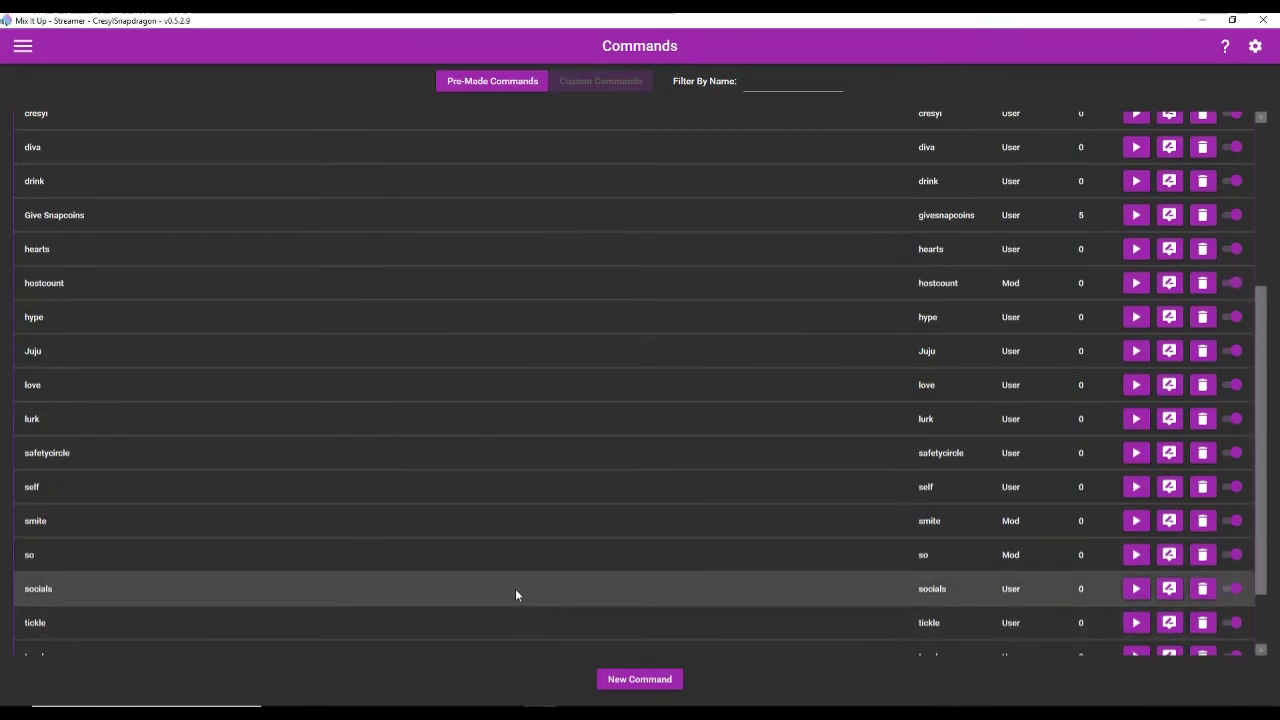
# Open the lurk command, examine the $username identifier in its chat message, and close the editor without saving
pyautogui.scroll(-1, 460, 518)
pyautogui.scroll(-1, 460, 518)
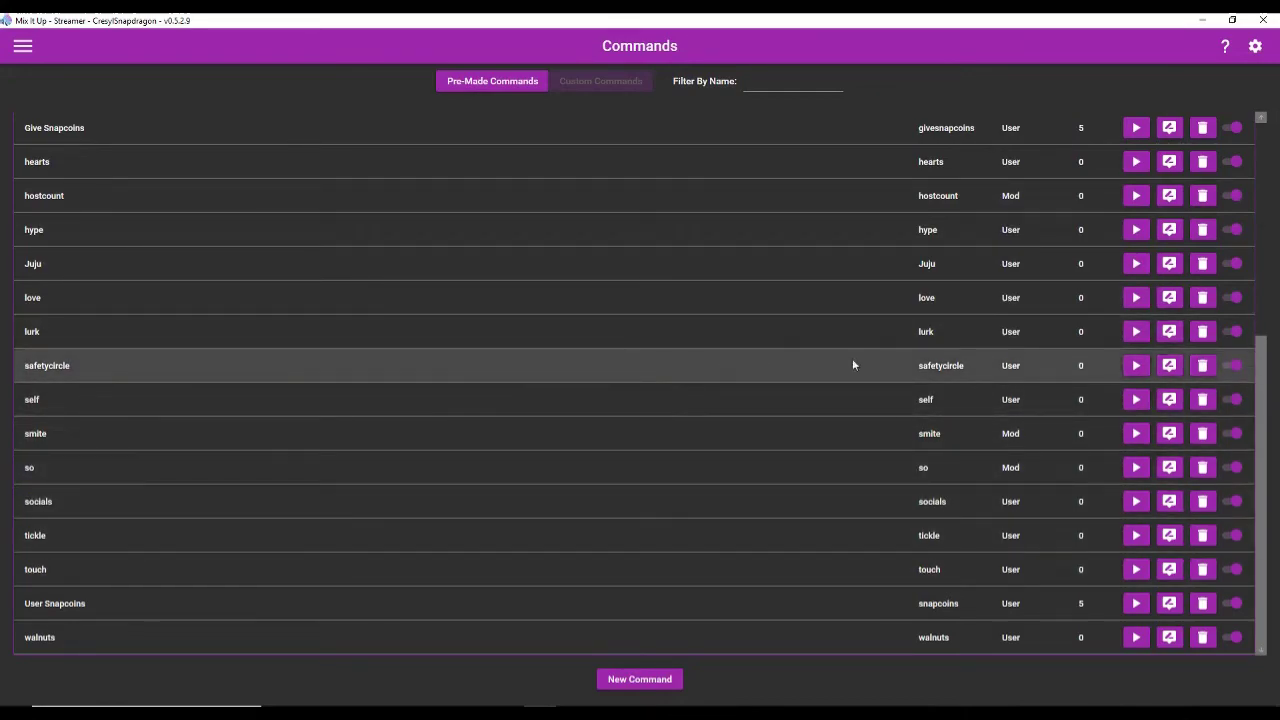
pyautogui.click(1169, 331)
pyautogui.click(515, 365)
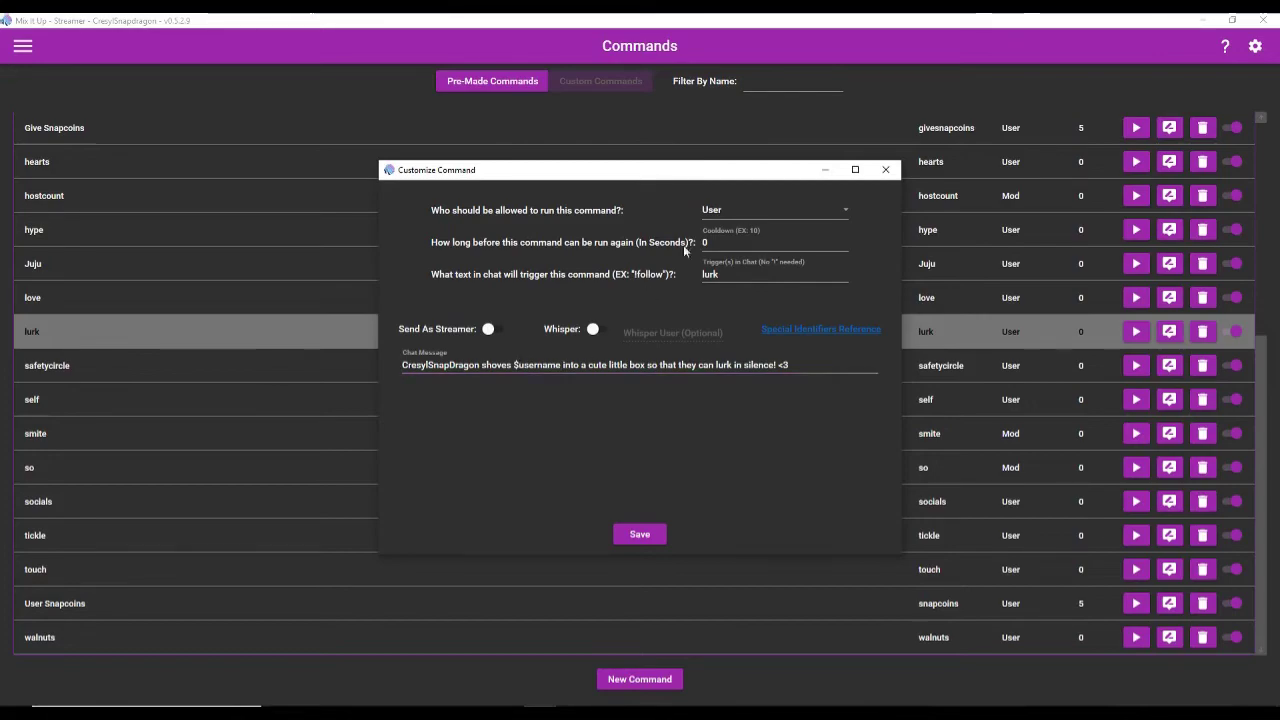
pyautogui.click(885, 169)
# Switch to the Special Identifiers page in the browser and review the viewer, follower and subscriber count identifiers under Stream details
pyautogui.scroll(5, 187, 395)
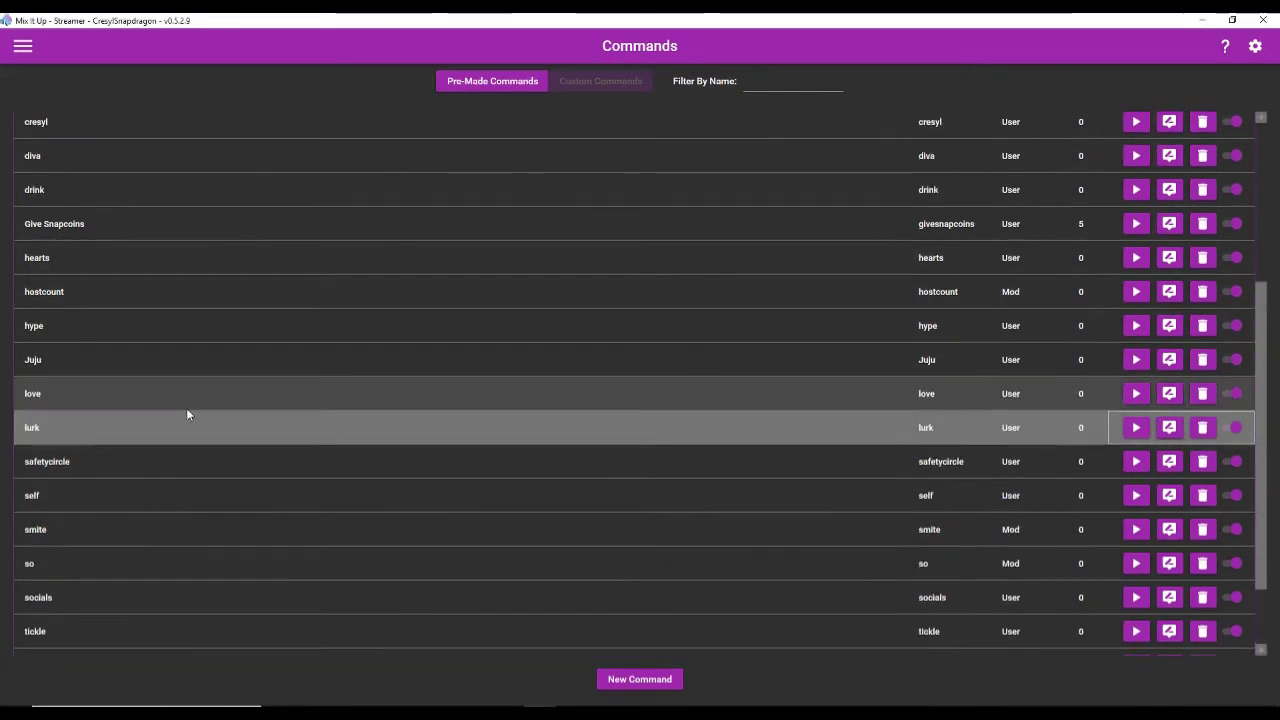
pyautogui.hotkey('alt', 'Tab')
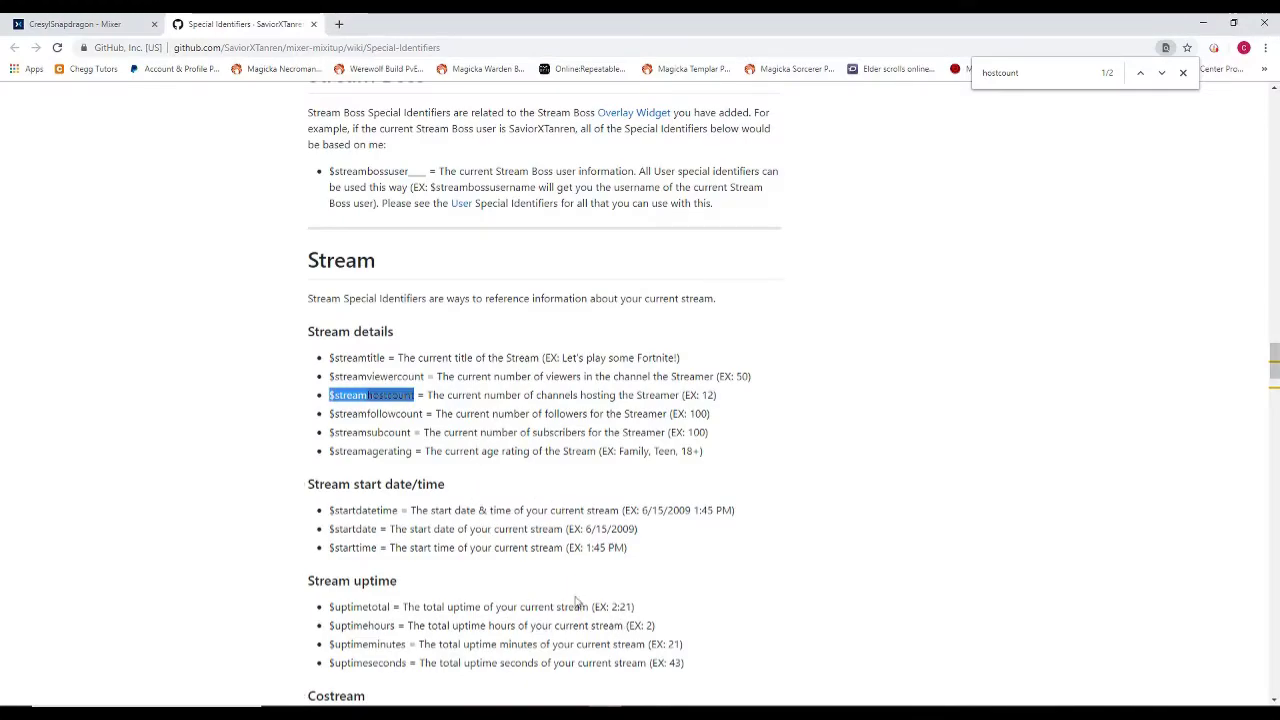
pyautogui.scroll(-3, 570, 580)
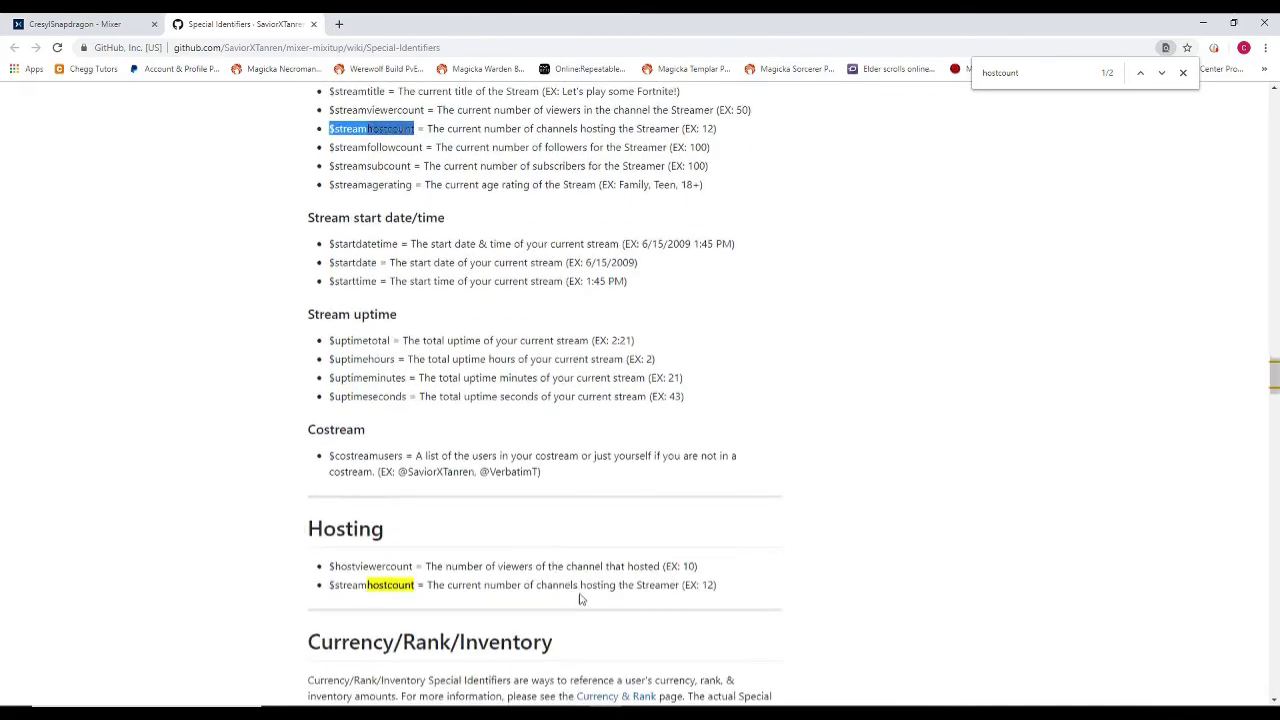
pyautogui.scroll(2, 400, 360)
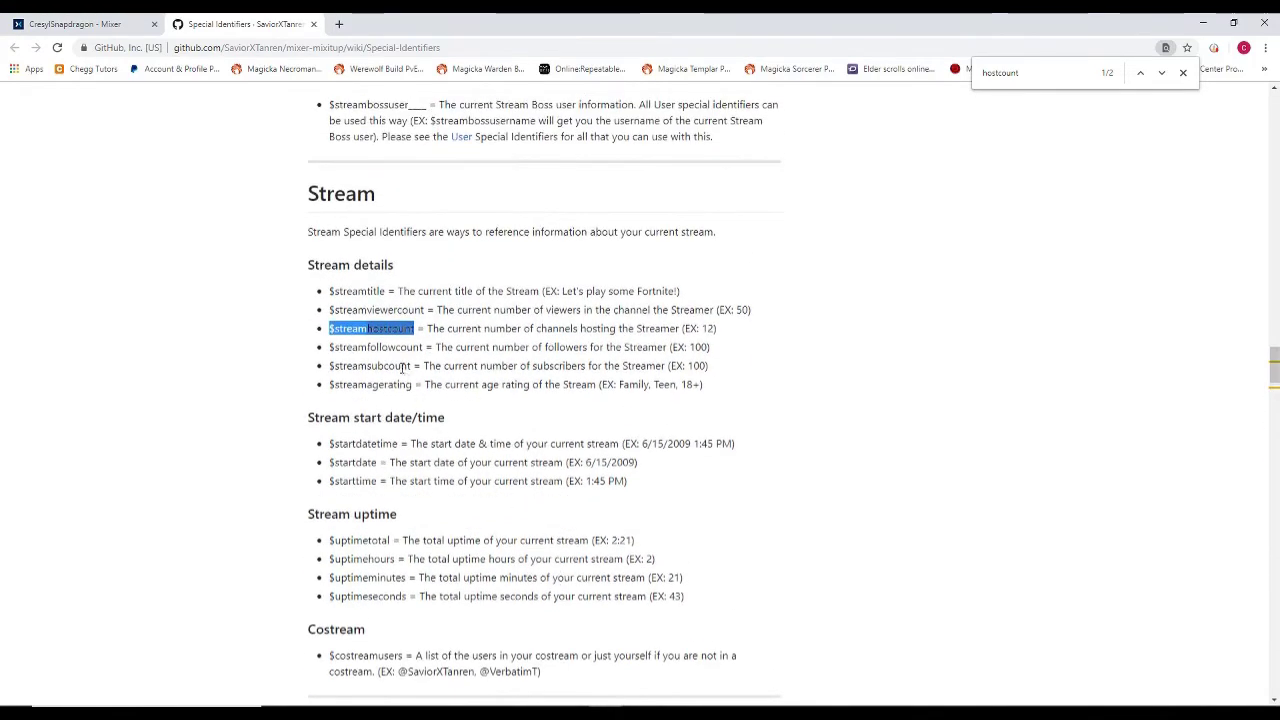
pyautogui.moveTo(423, 312); pyautogui.dragTo(308, 309)
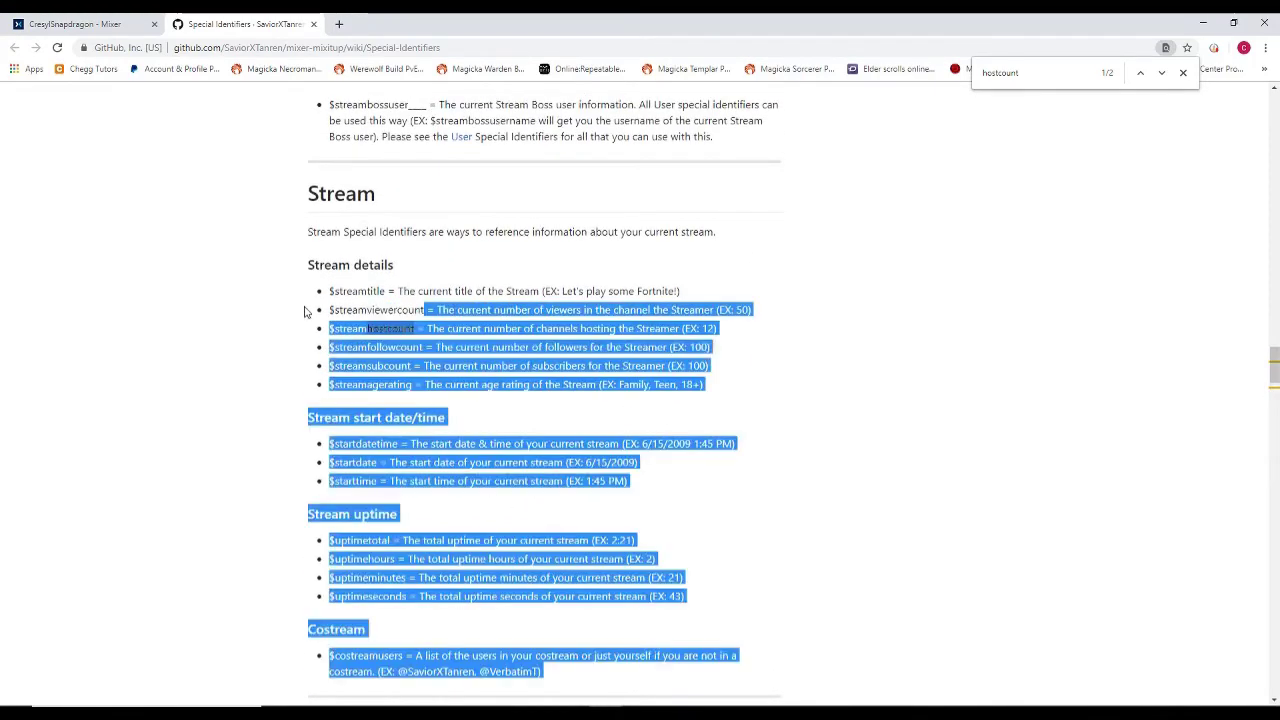
pyautogui.click(845, 361)
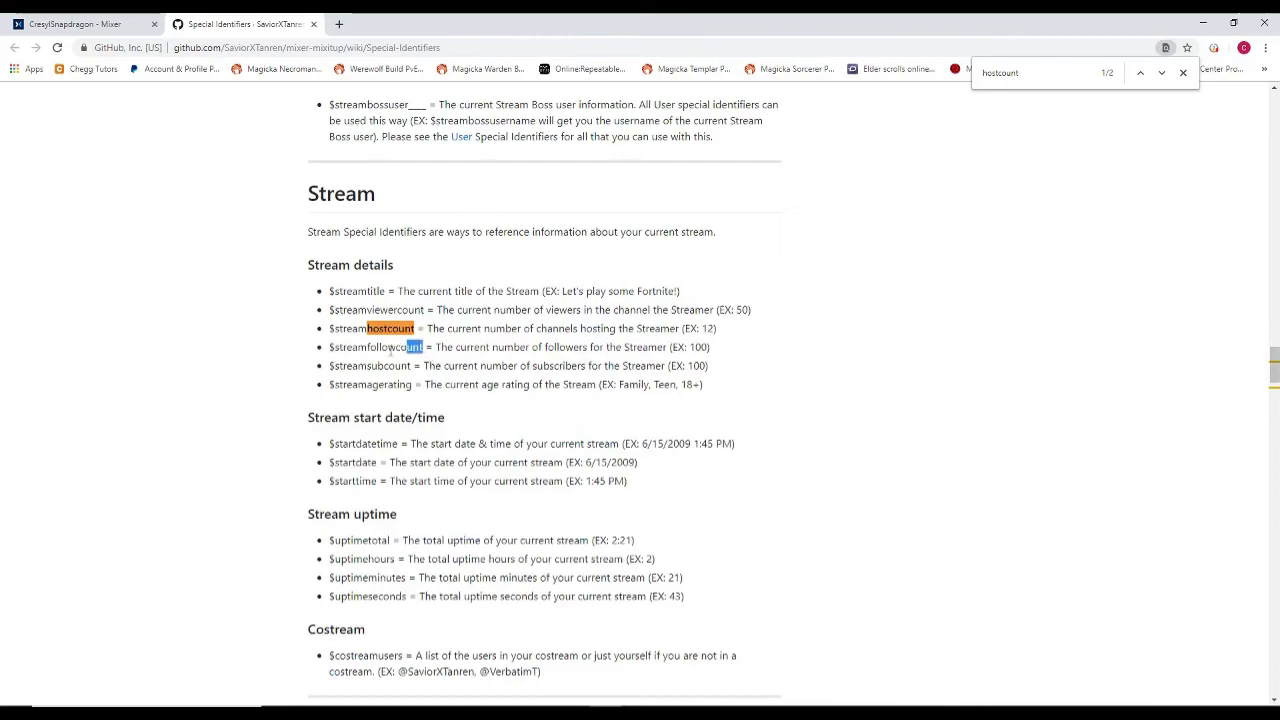
pyautogui.moveTo(379, 350); pyautogui.dragTo(347, 366)
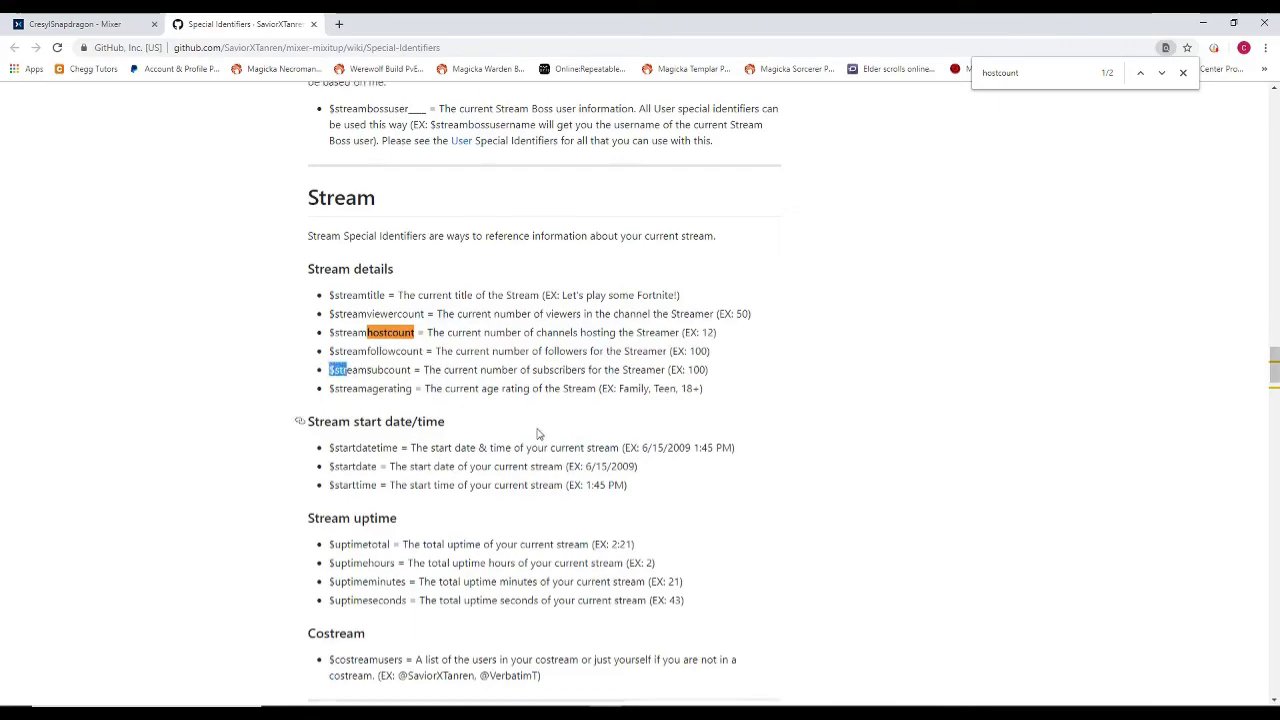
# Browse to the Random section of the reference page and highlight the $randomnumber identifier
pyautogui.scroll(4, 623, 489)
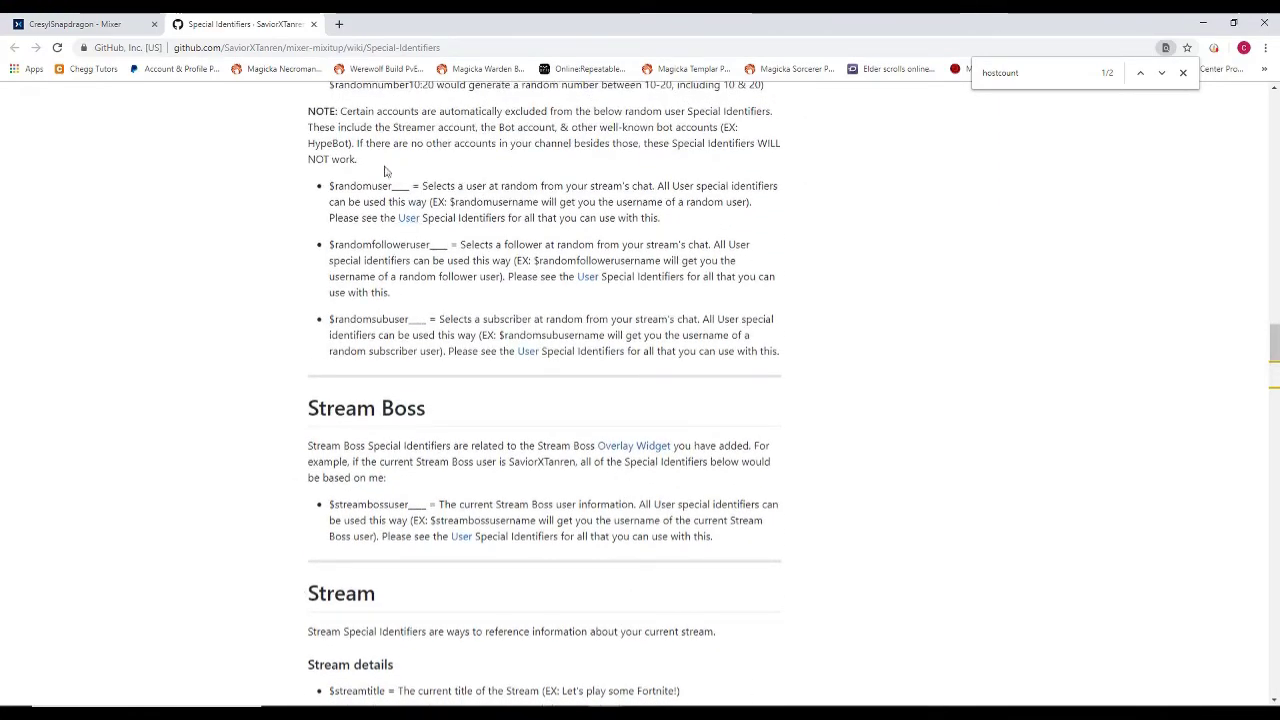
pyautogui.scroll(-1, 377, 162)
pyautogui.scroll(3, 394, 217)
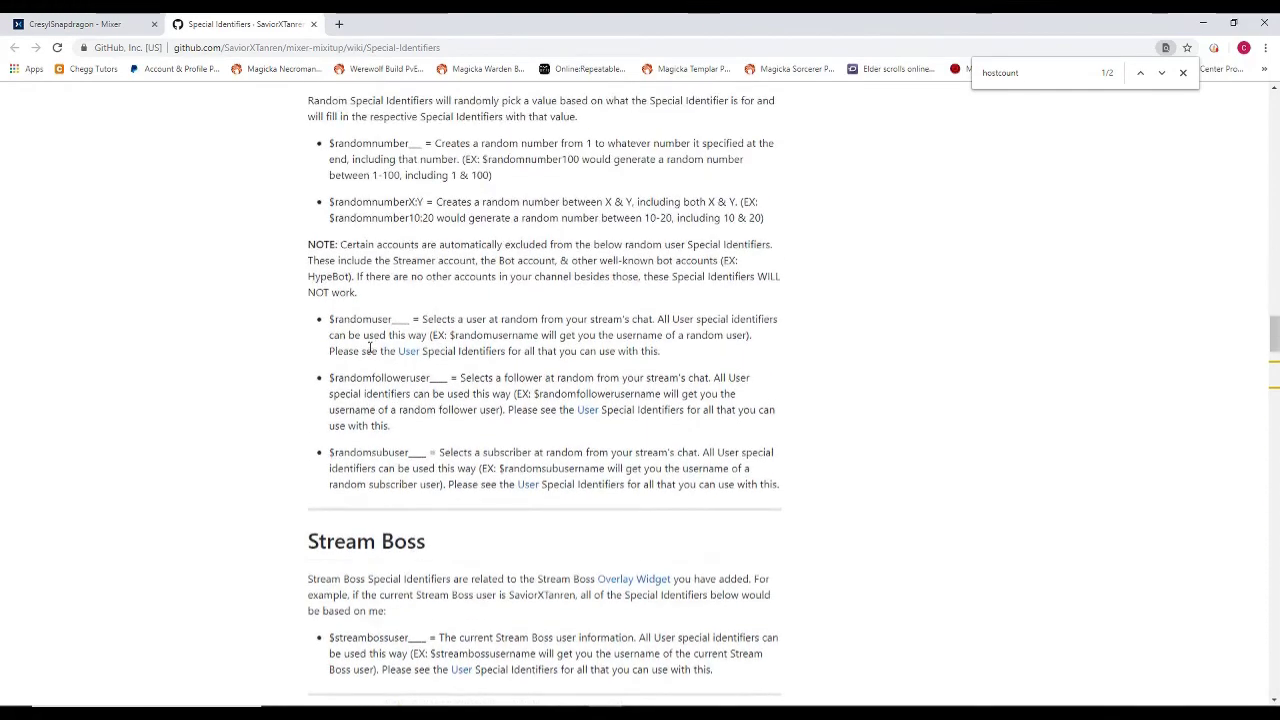
pyautogui.scroll(1, 369, 347)
pyautogui.moveTo(333, 209); pyautogui.dragTo(424, 210)
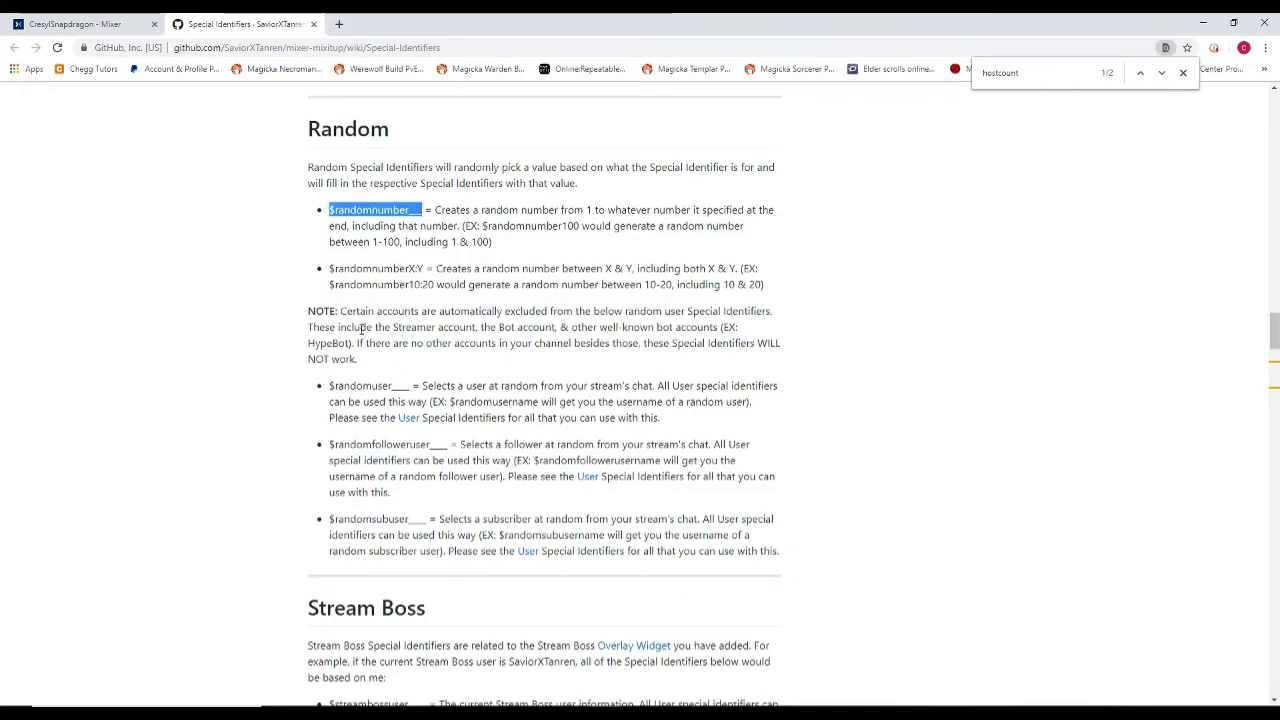
pyautogui.scroll(3, 376, 320)
# Switch back to Mix It Up, look through the command list, and expand the counters group
pyautogui.click(590, 700)
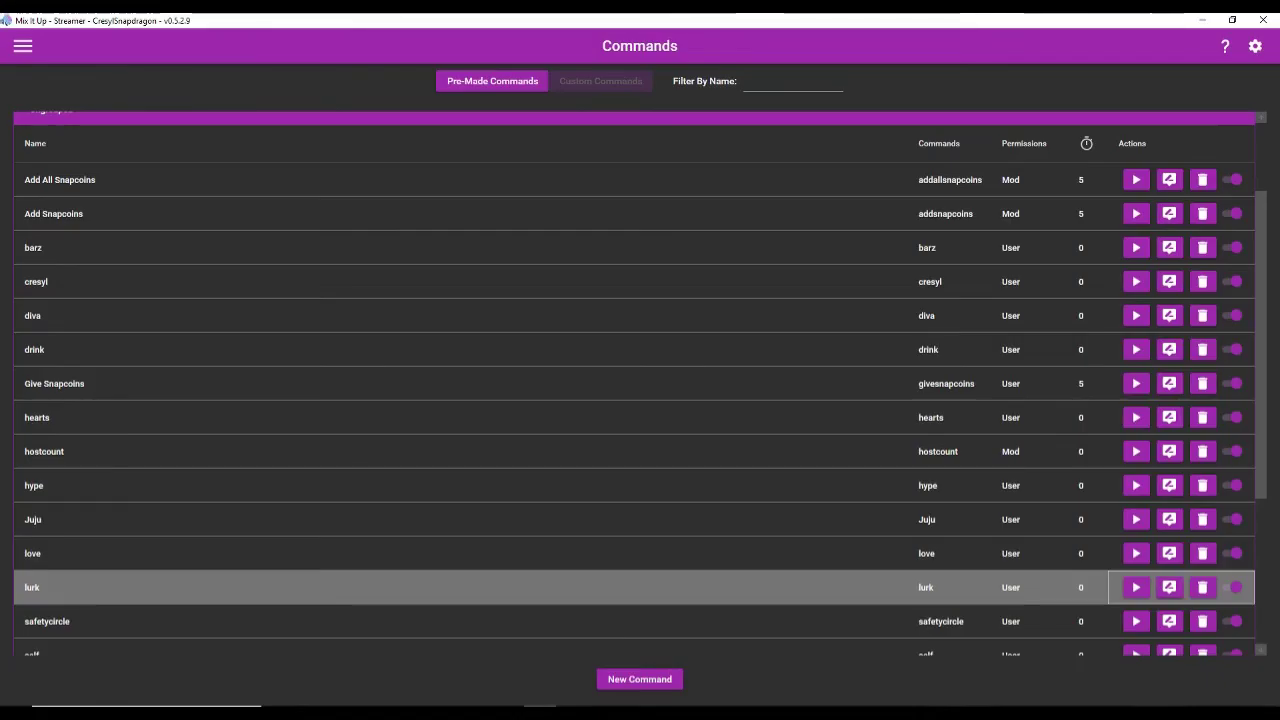
pyautogui.scroll(-3, 420, 512)
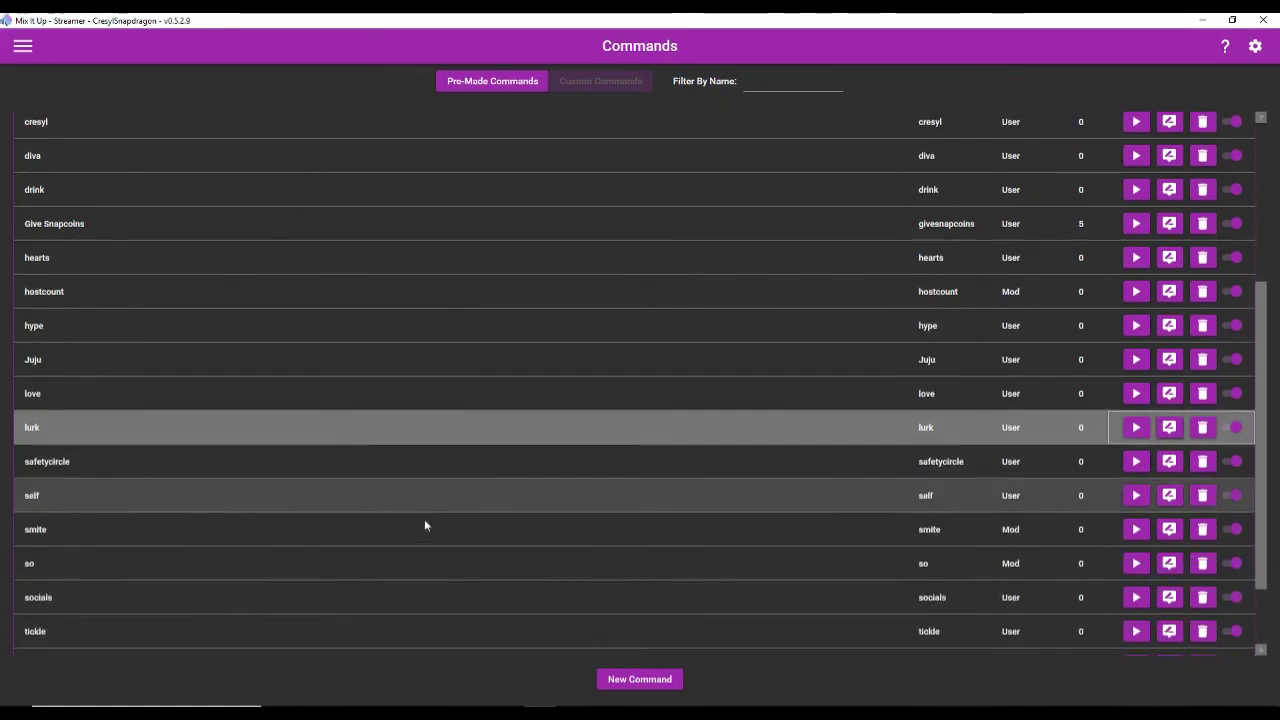
pyautogui.scroll(-2, 424, 525)
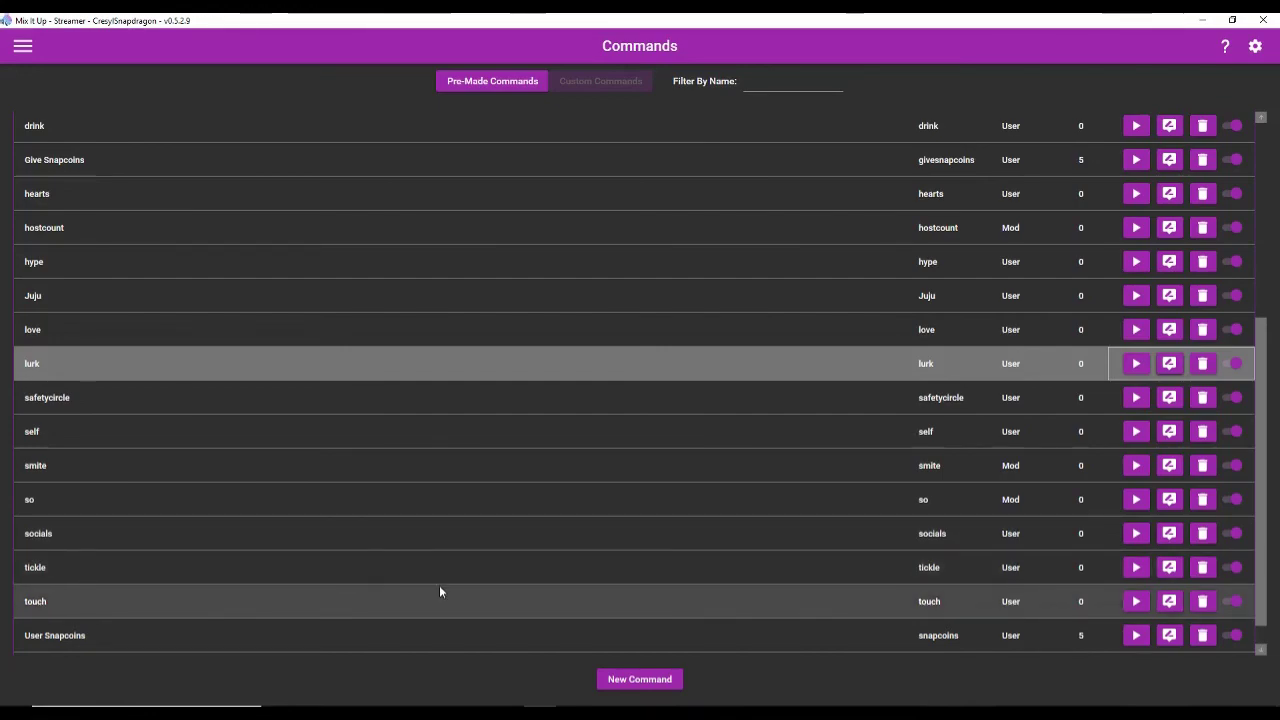
pyautogui.scroll(5, 470, 520)
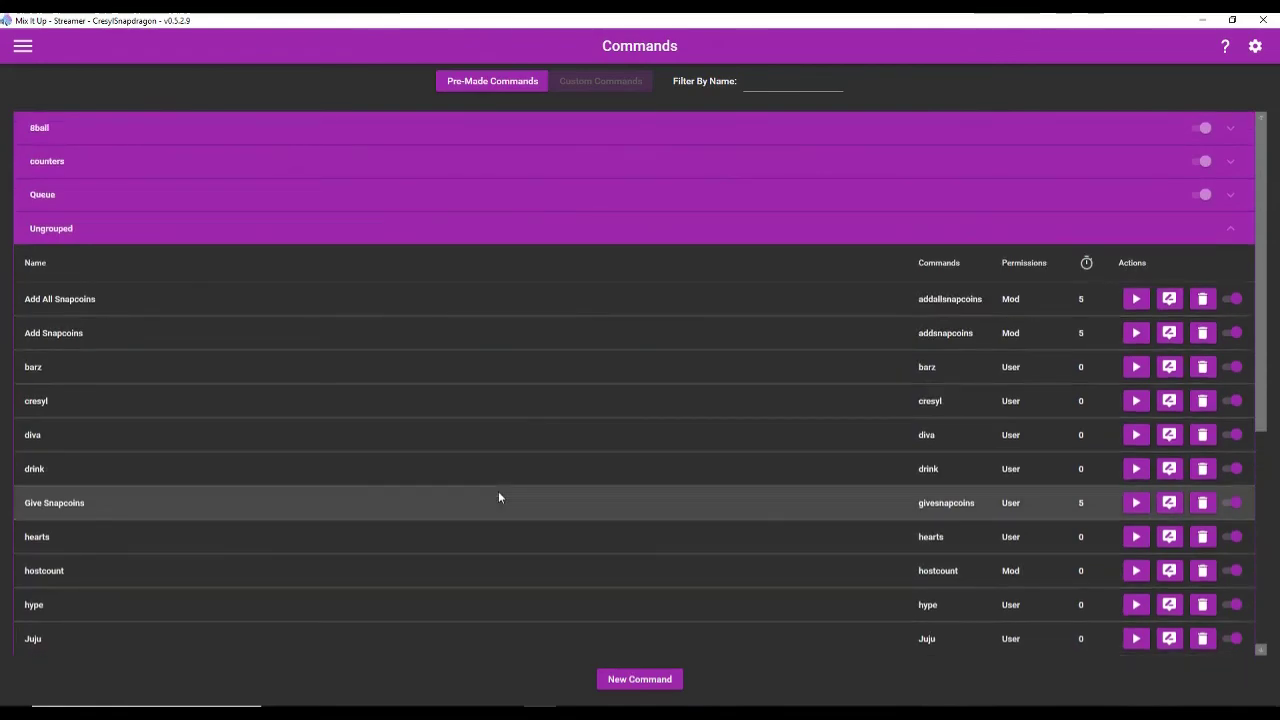
pyautogui.click(318, 165)
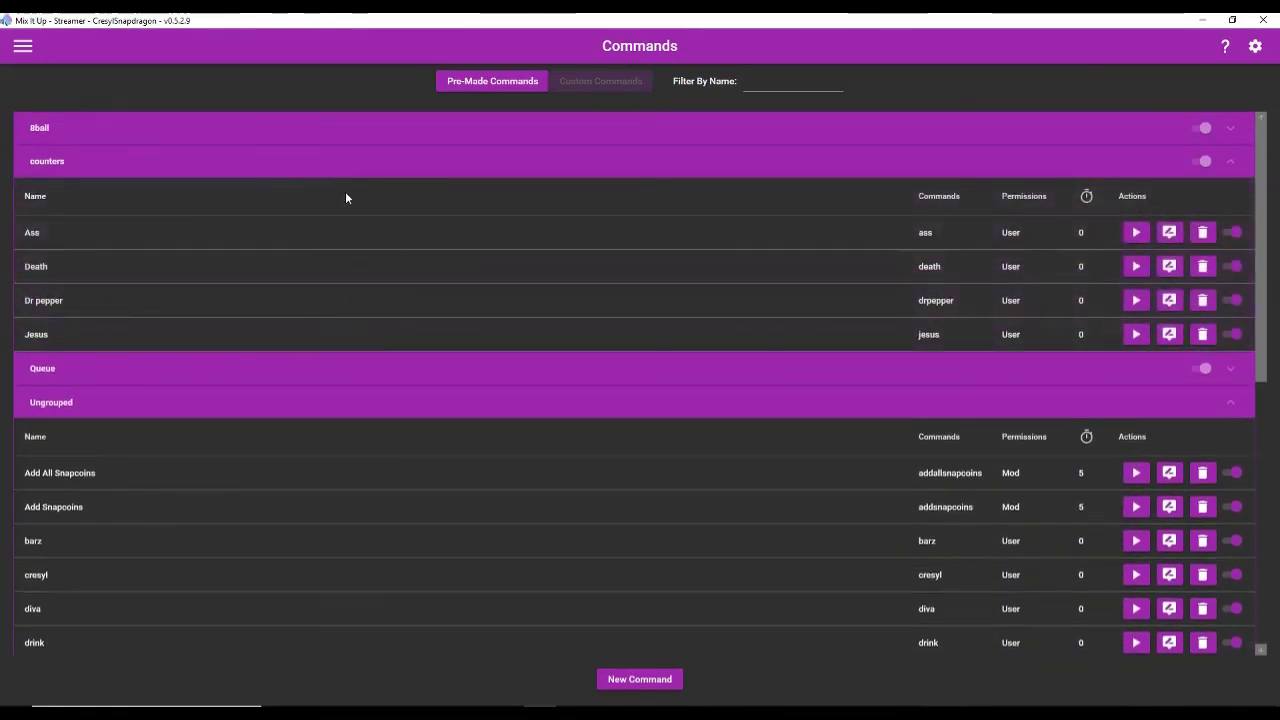